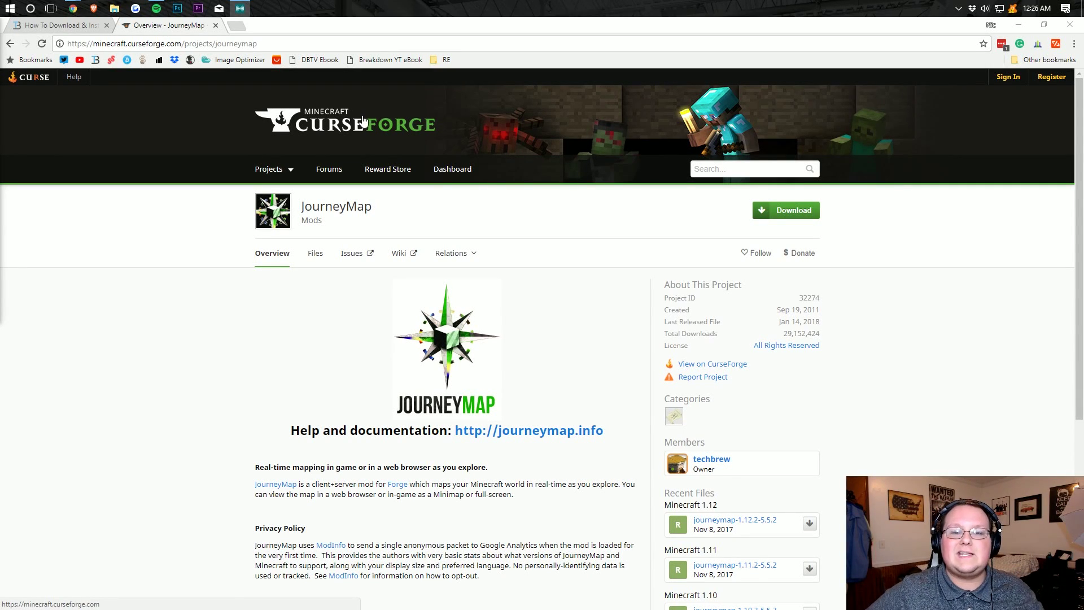
pyautogui.moveTo(449, 248)
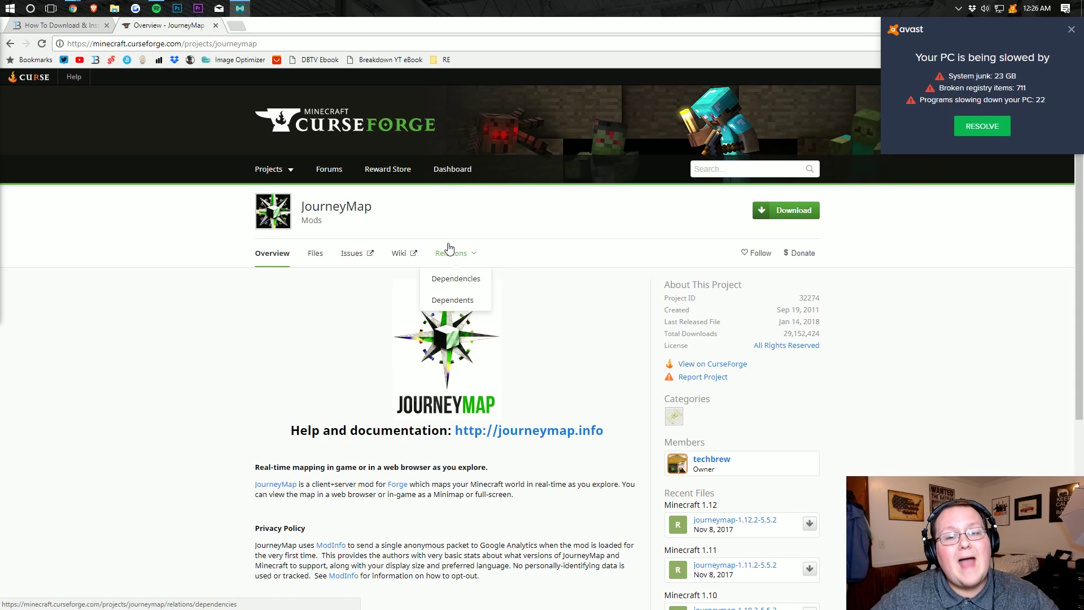
pyautogui.scroll(-5, 398, 276)
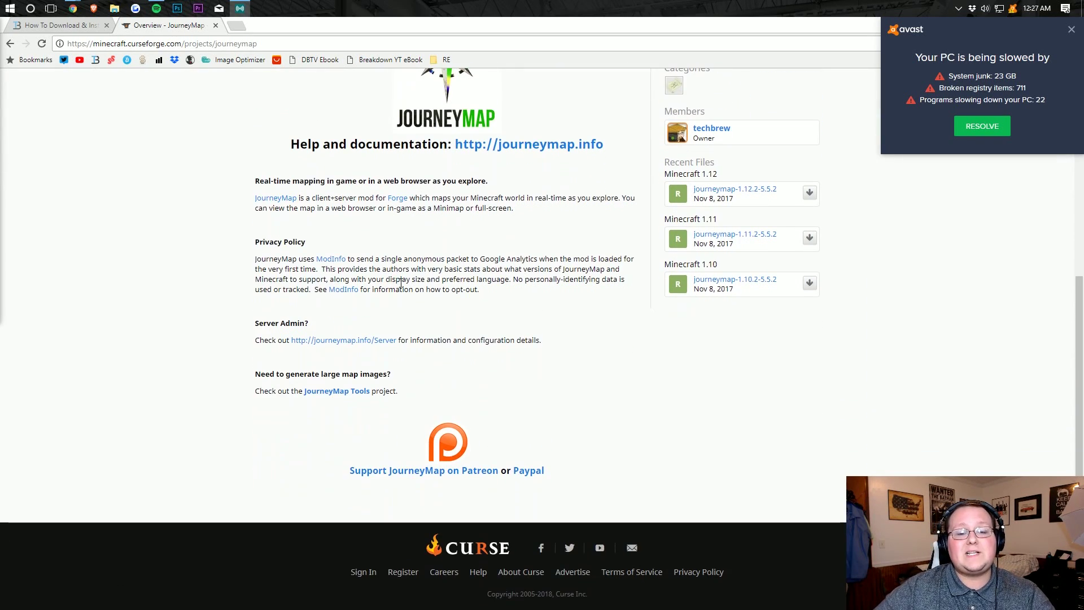
pyautogui.scroll(5, 382, 239)
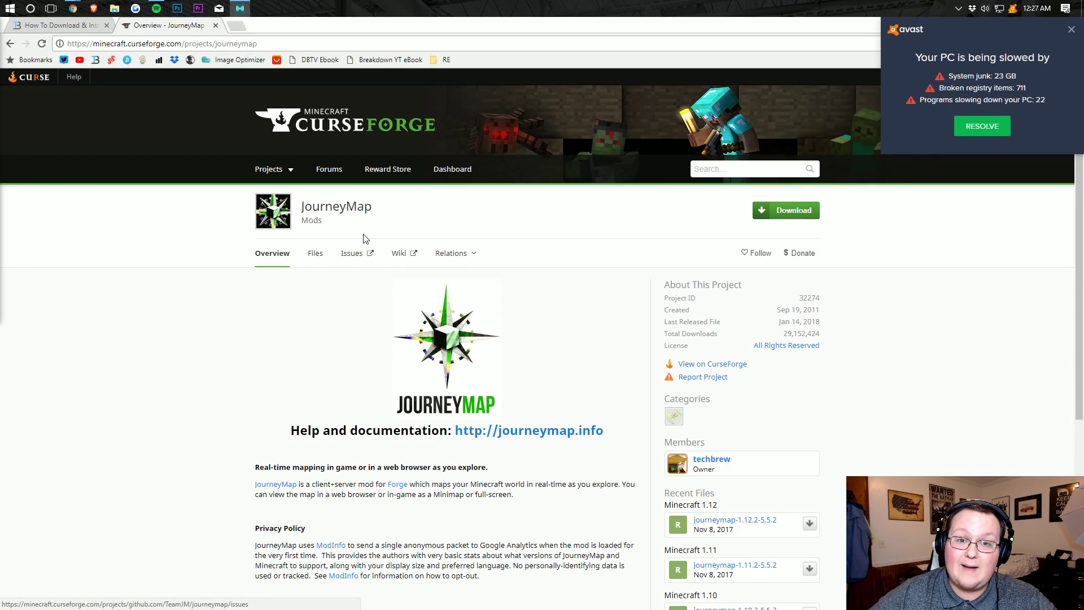
# - Go to the Forge download page through the download link in TheBreakdown.xyz Forge installation article
pyautogui.click(56, 24)
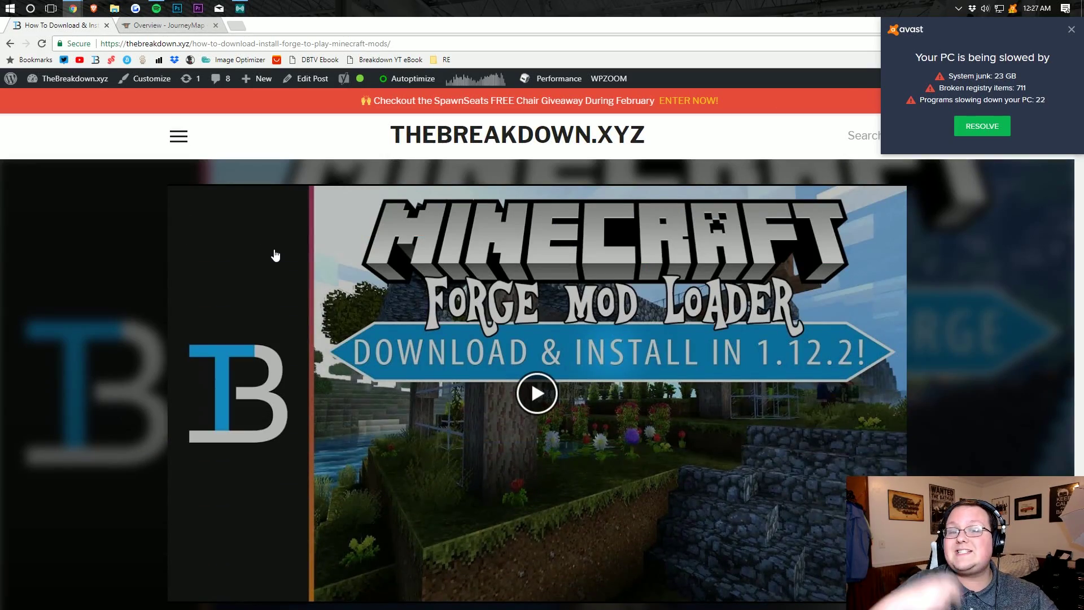
pyautogui.scroll(-5, 275, 256)
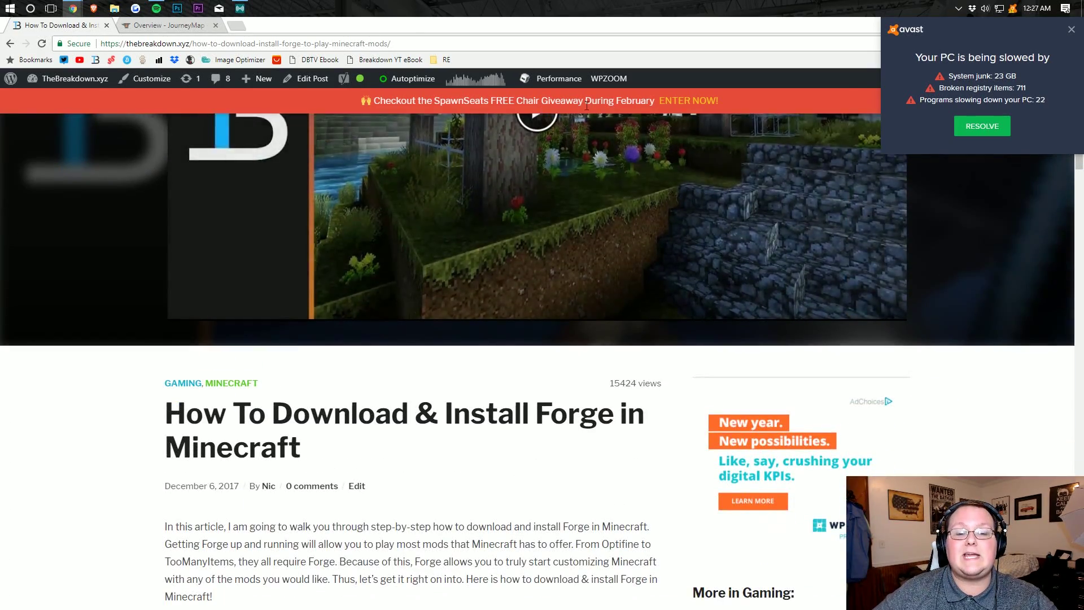
pyautogui.scroll(-7, 585, 105)
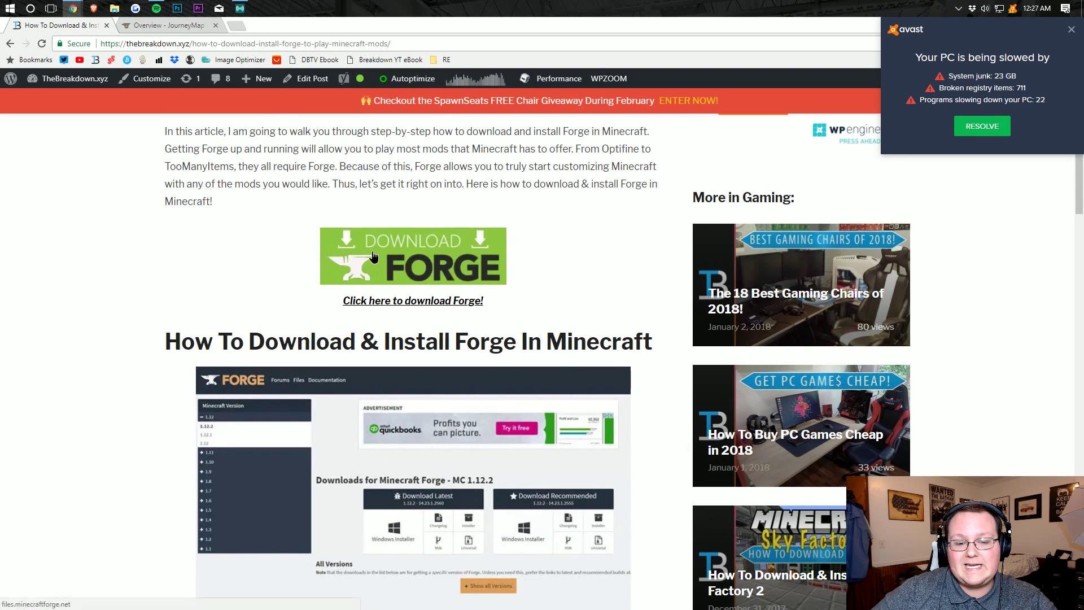
pyautogui.click(373, 257)
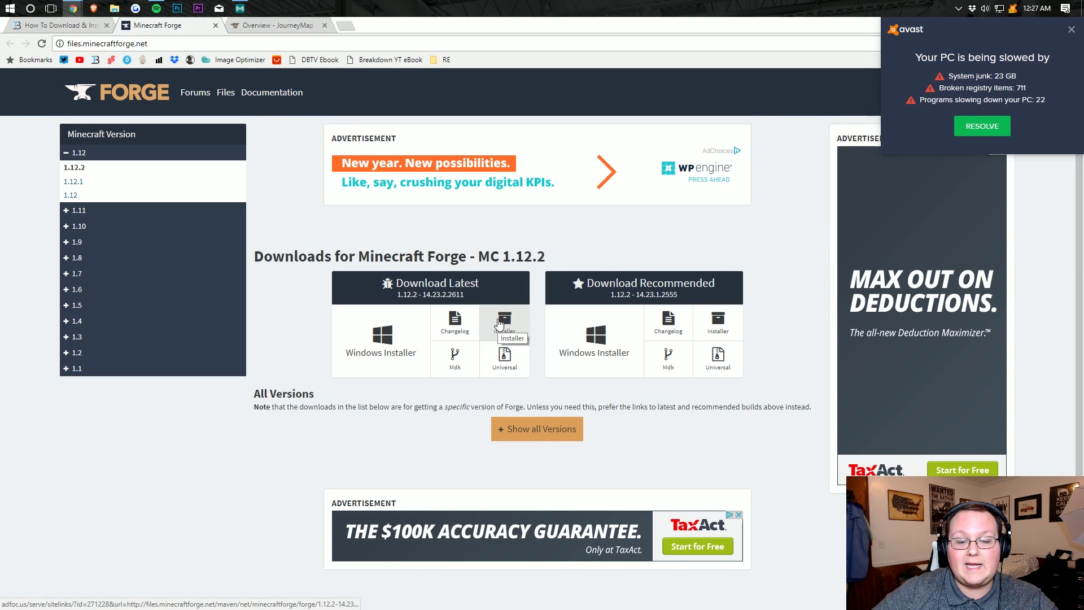
# - Download the installer of the latest Forge build for Minecraft 1.12.2, skipping the advertisement page and keeping the file
pyautogui.moveTo(475, 256); pyautogui.dragTo(502, 257)
pyautogui.click(506, 258)
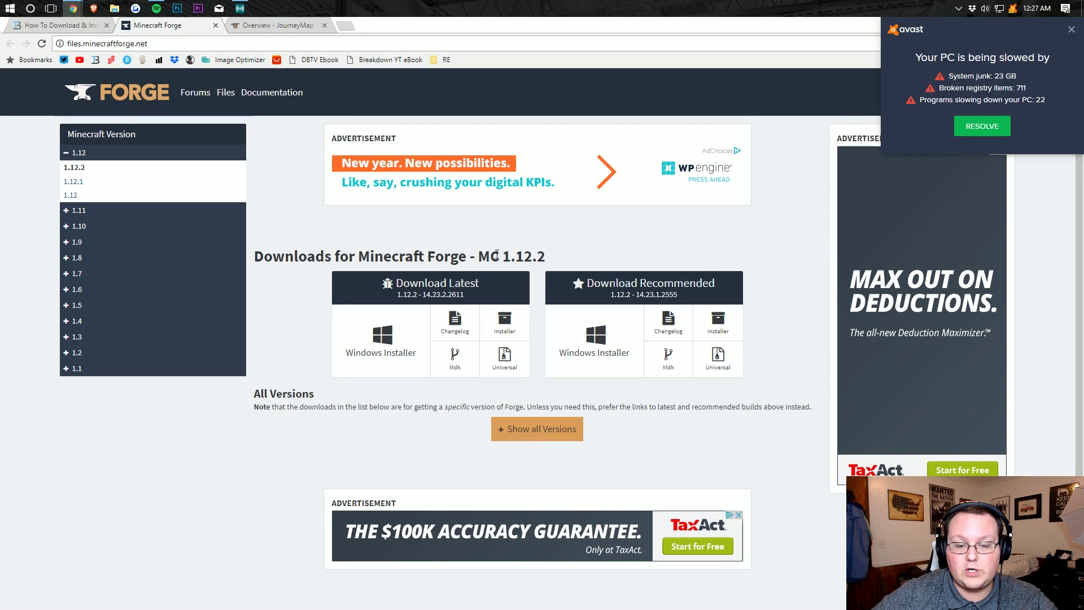
pyautogui.click(497, 326)
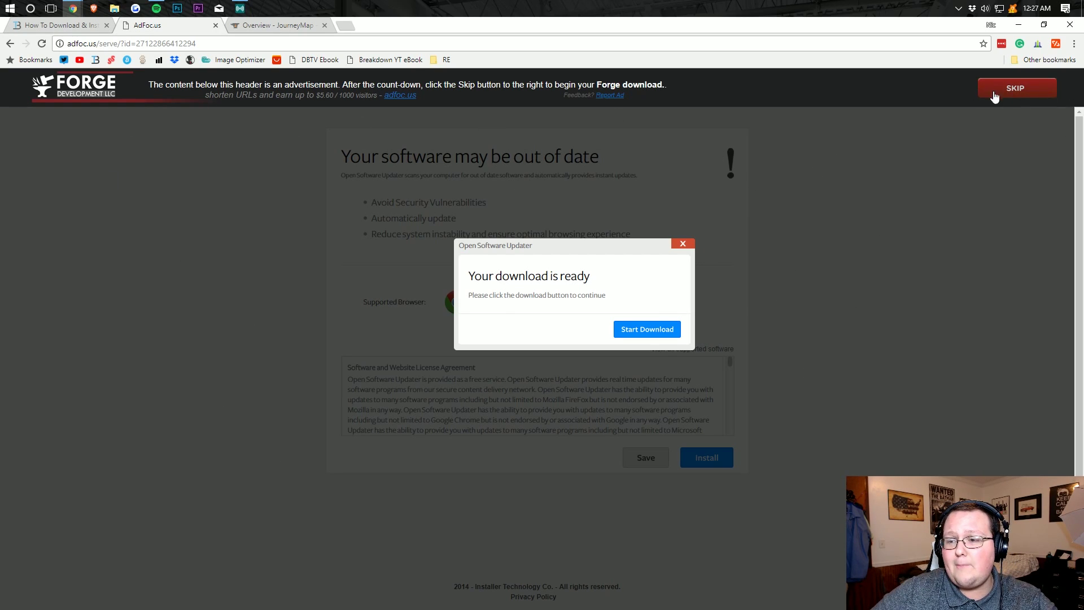
pyautogui.click(1002, 95)
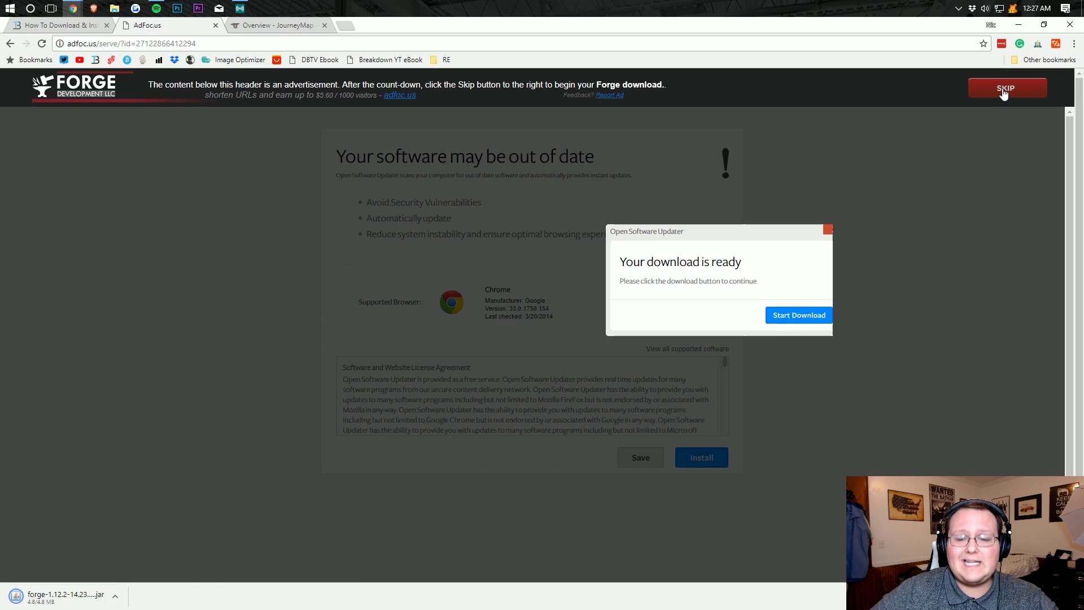
pyautogui.click(201, 596)
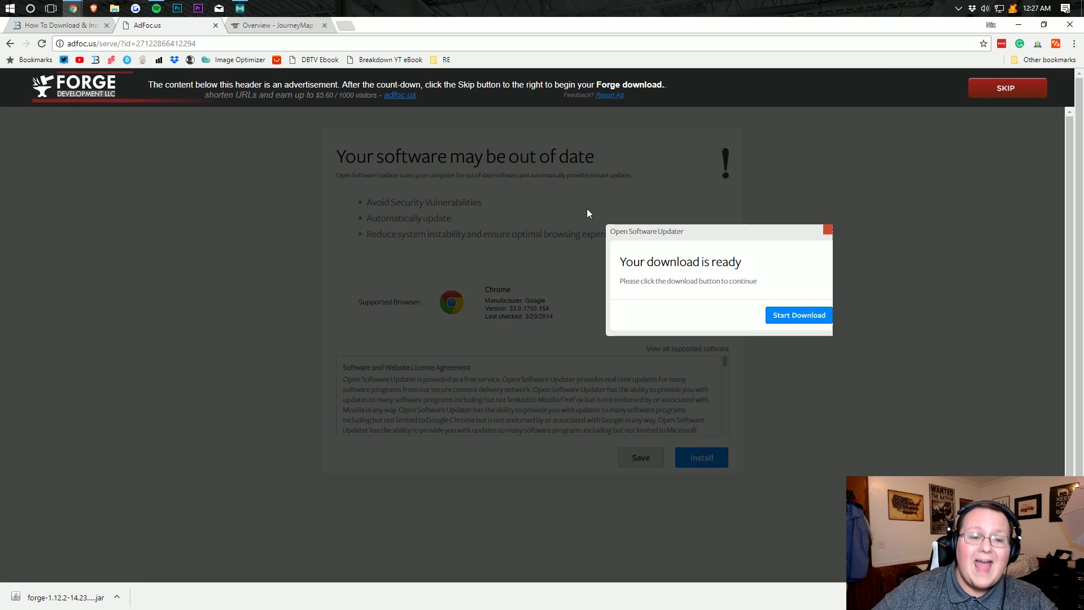
# - Download journeymap-1.12.2-5.5.2 from the JourneyMap project's file list on CurseForge and keep the .jar file
pyautogui.click(276, 25)
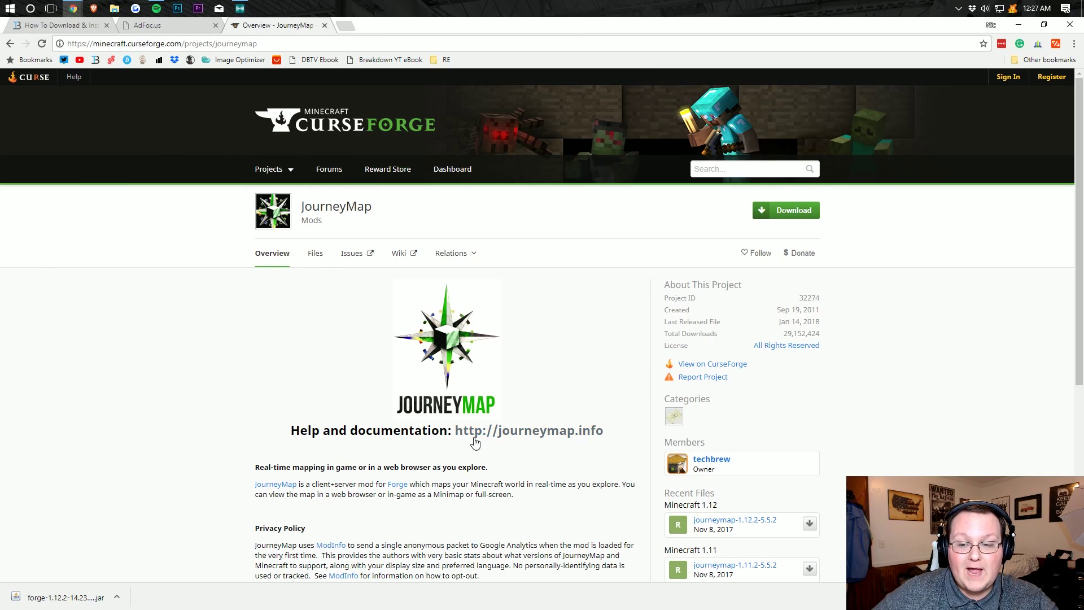
pyautogui.click(320, 253)
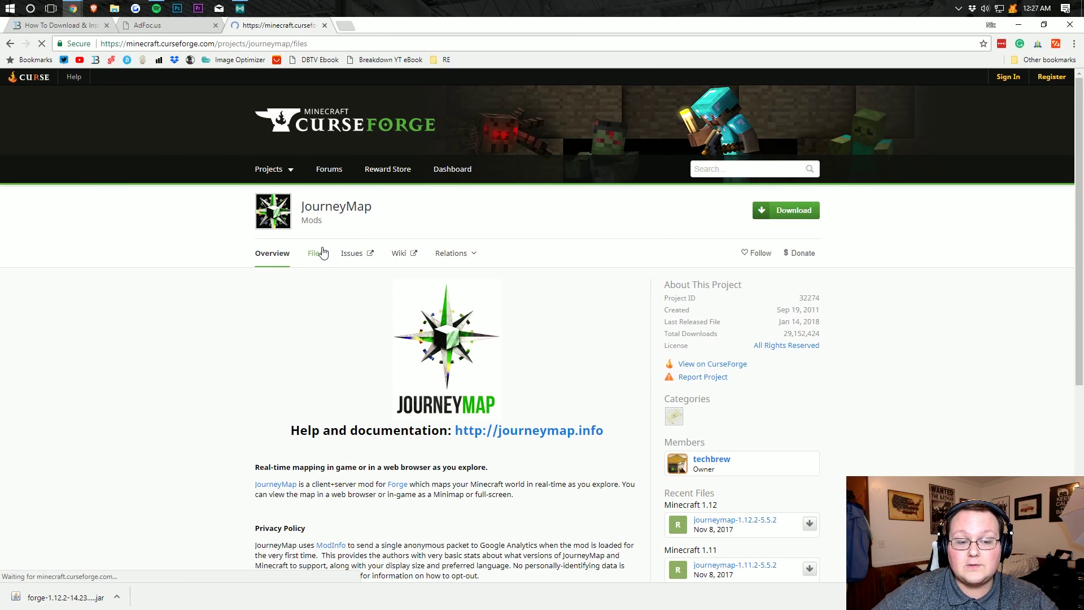
pyautogui.scroll(-3, 363, 241)
pyautogui.scroll(1, 366, 237)
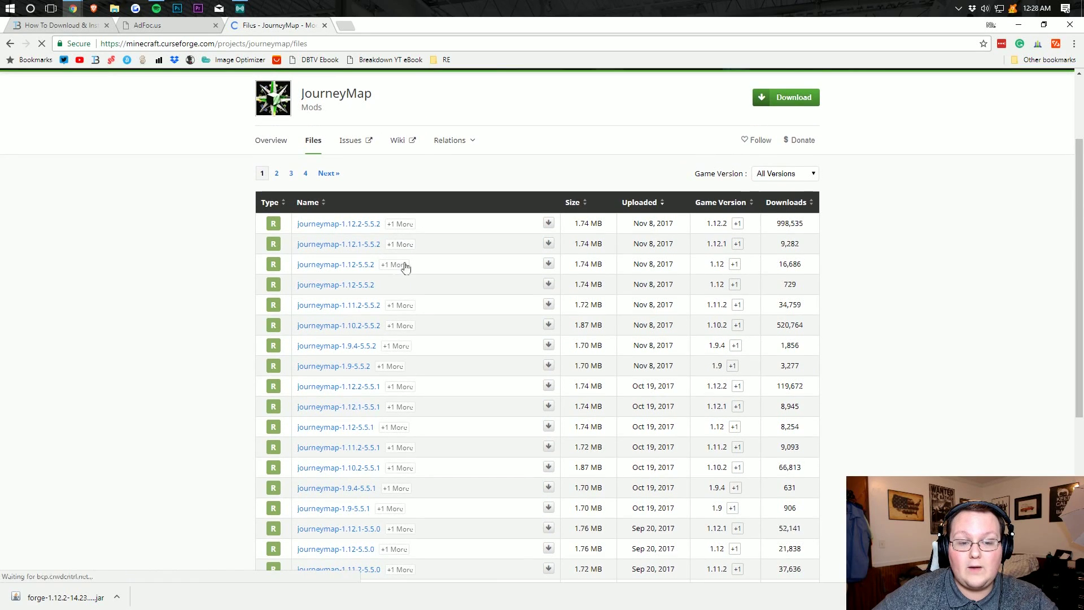
pyautogui.click(363, 225)
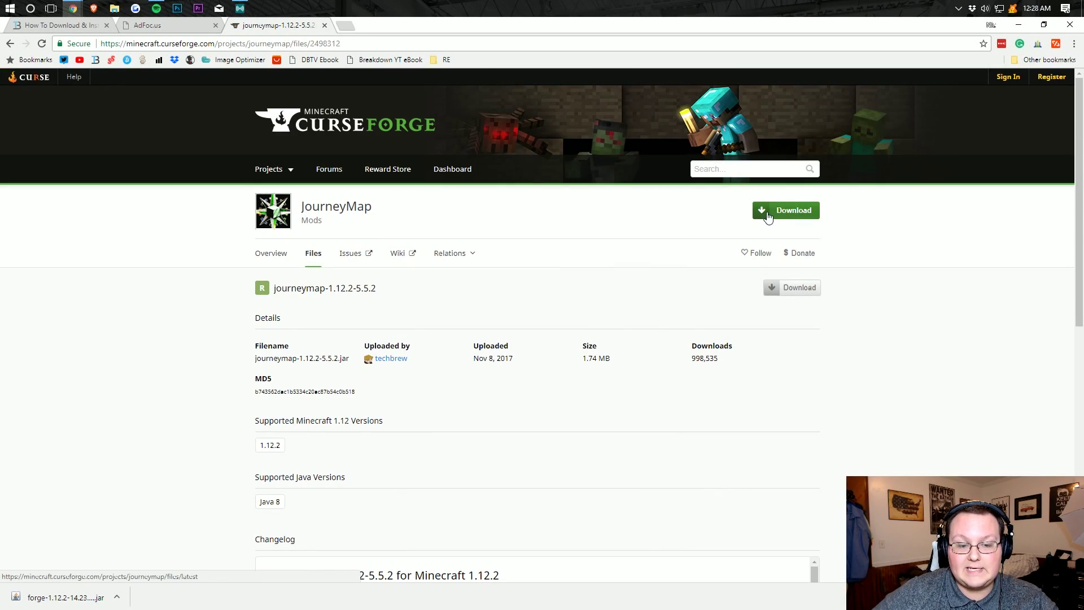
pyautogui.click(796, 288)
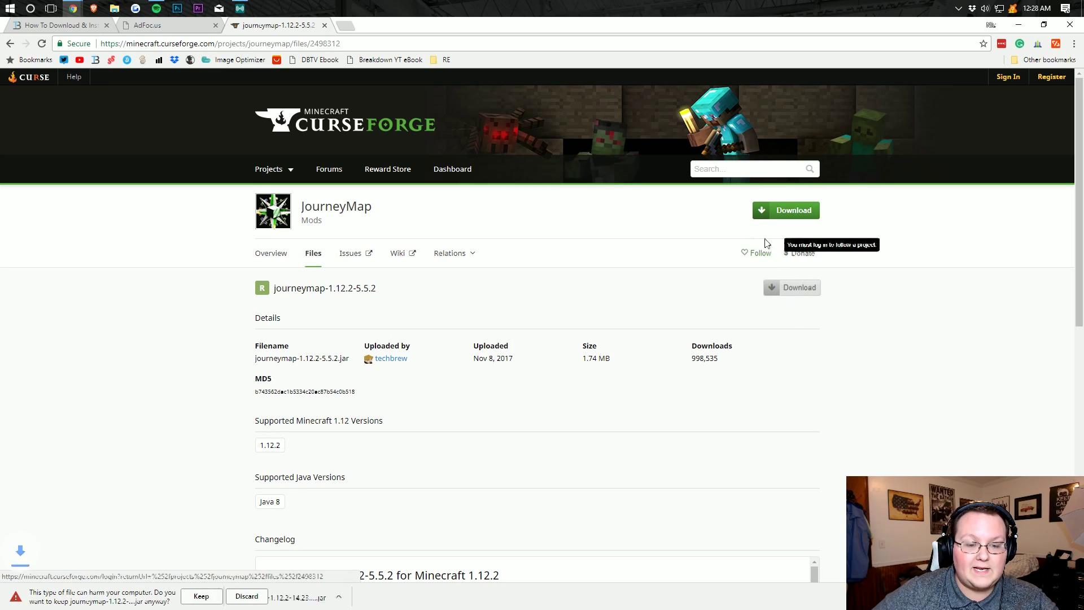
pyautogui.click(198, 597)
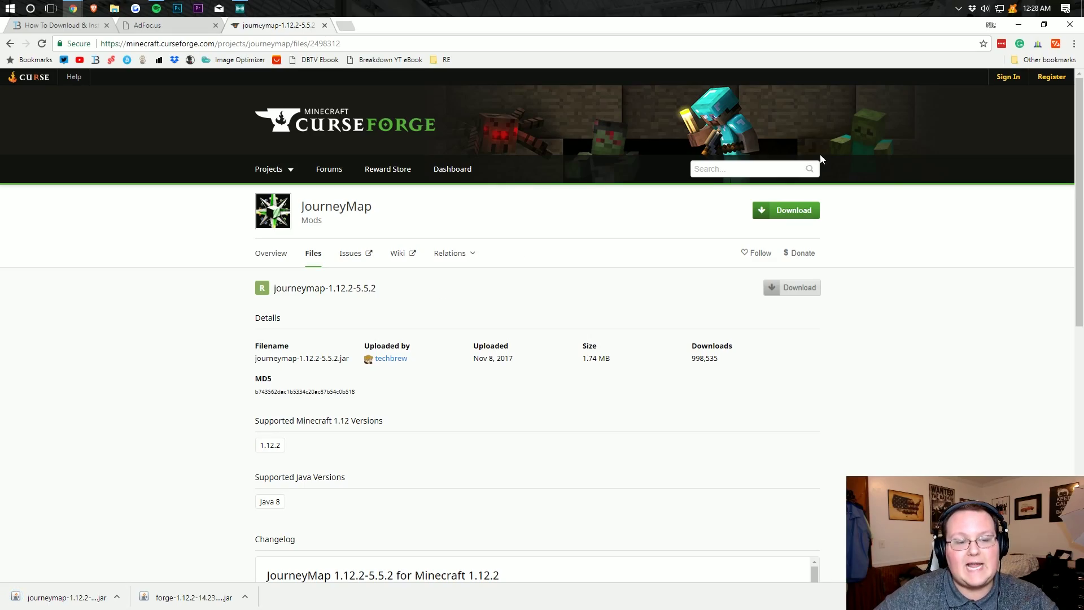
# - Minimize the browser and place the Forge and JourneyMap files side by side on the open area of the desktop
pyautogui.click(1018, 25)
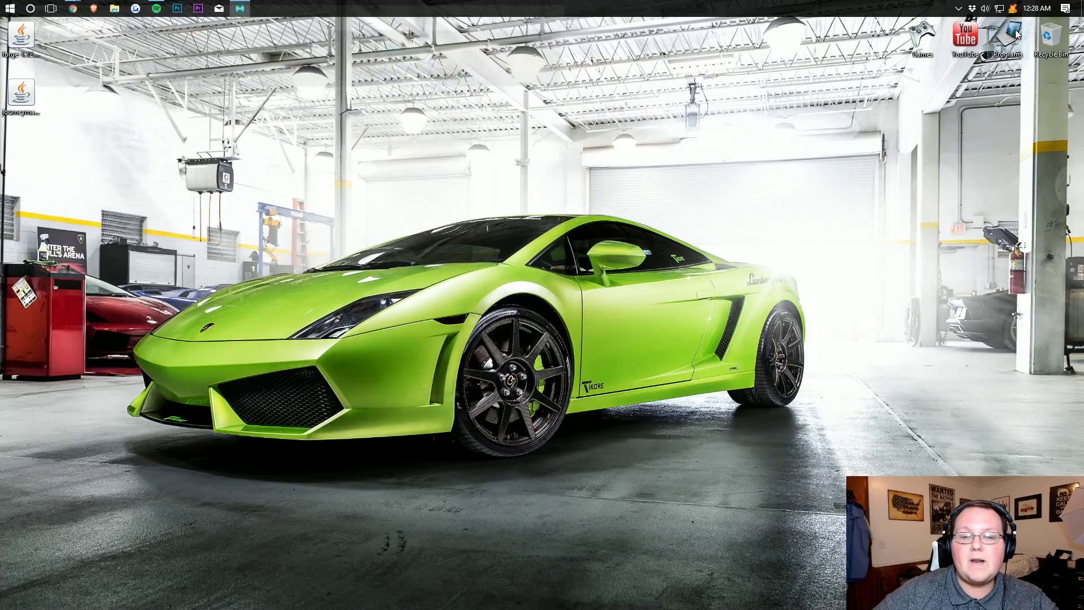
pyautogui.moveTo(166, 144); pyautogui.dragTo(546, 85)
pyautogui.moveTo(536, 152); pyautogui.dragTo(610, 107)
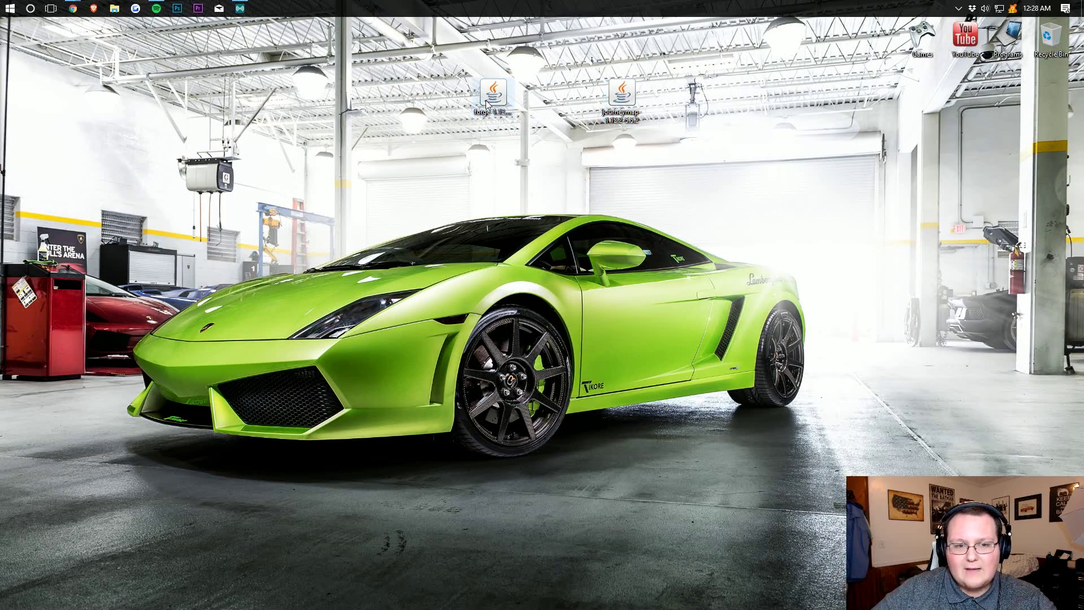
# - Look in the Downloads folder for downloaded files, and close the folder window
pyautogui.click(10, 8)
pyautogui.write('downloads')
pyautogui.press('Return')
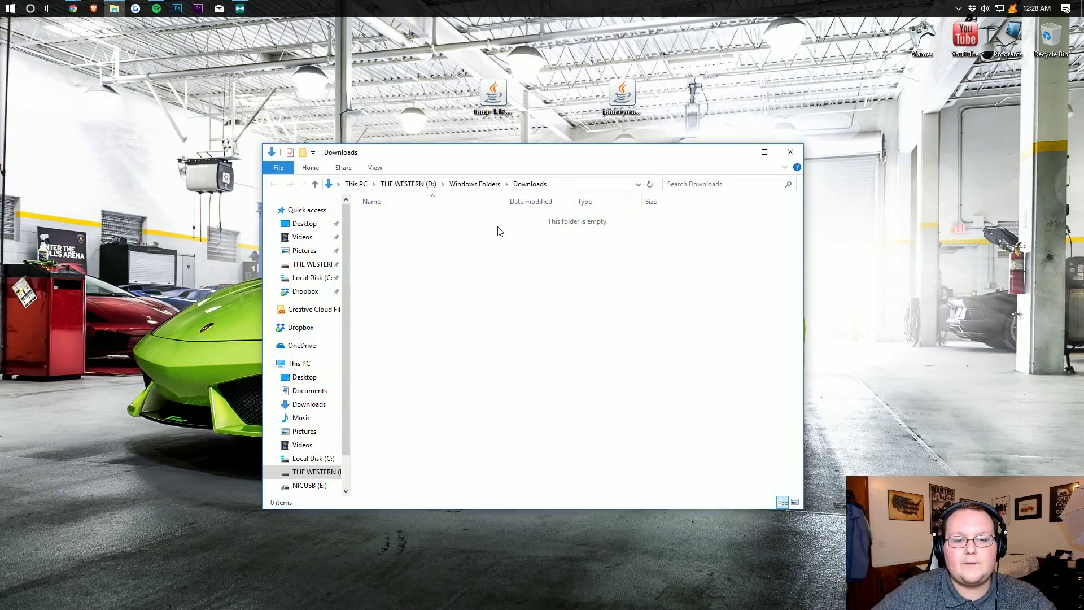
pyautogui.moveTo(505, 88)
pyautogui.mouseDown()
pyautogui.moveTo(483, 240)
pyautogui.moveTo(511, 155)
pyautogui.moveTo(510, 95)
pyautogui.mouseUp()
pyautogui.click(791, 151)
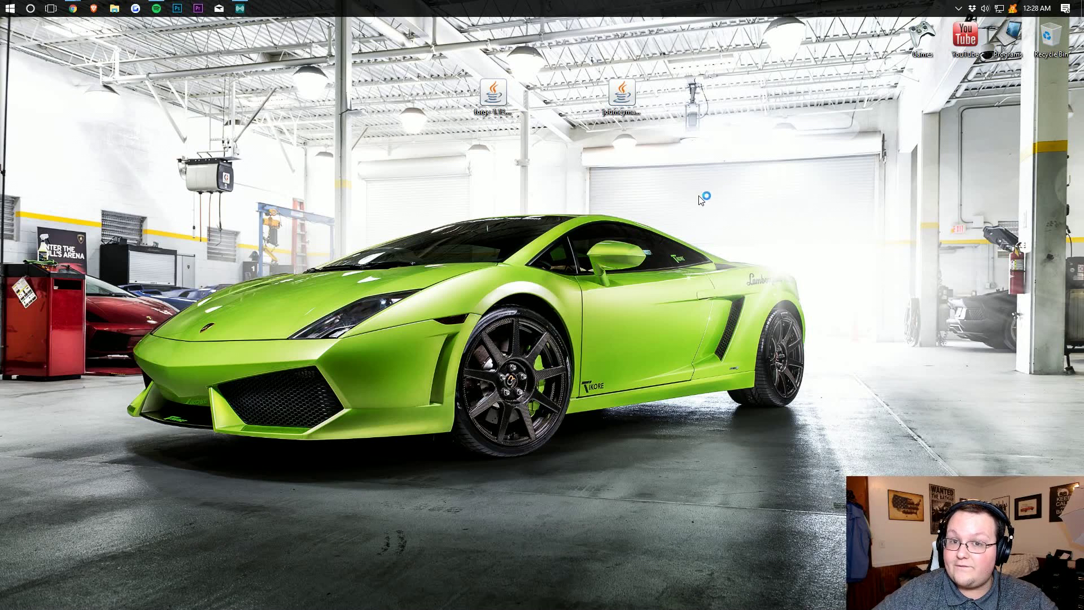
# - Open the Forge installer .jar on the desktop with Java(TM) Platform SE binary
pyautogui.rightClick(491, 100)
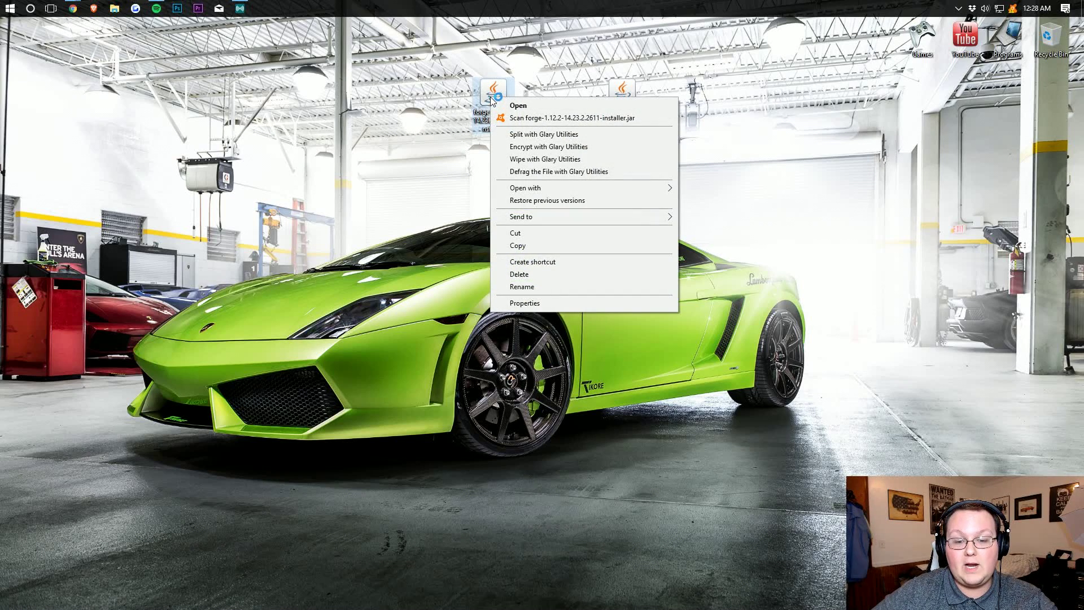
pyautogui.moveTo(517, 189)
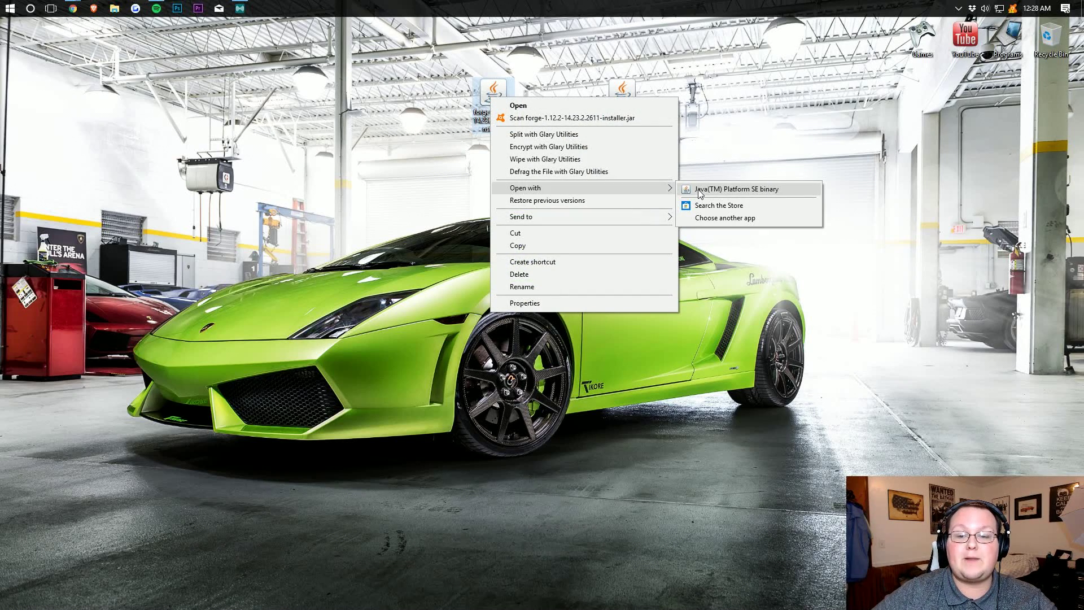
pyautogui.click(699, 189)
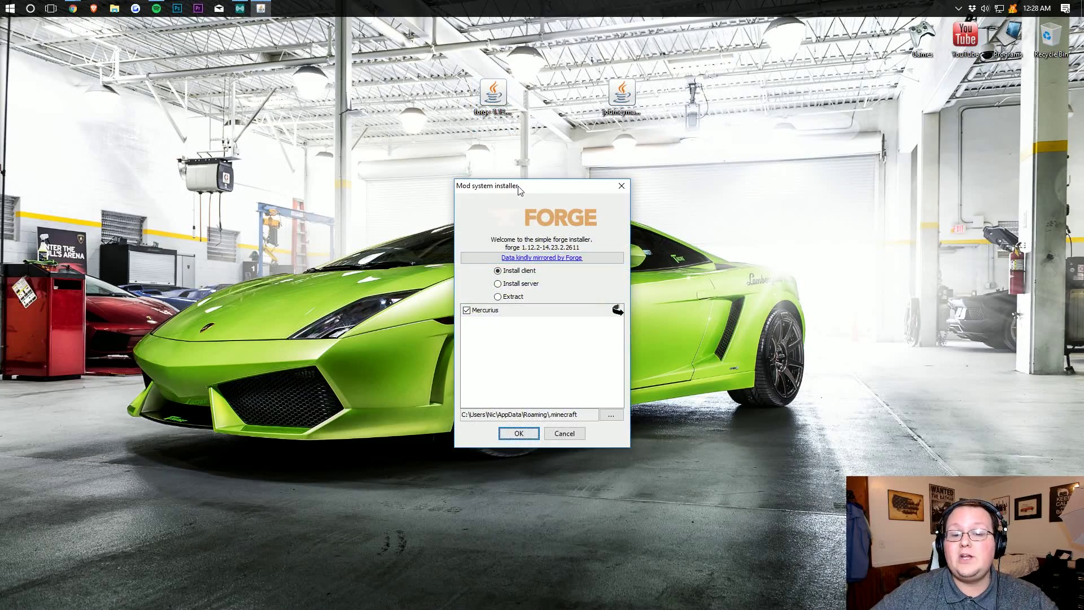
pyautogui.rightClick(495, 105)
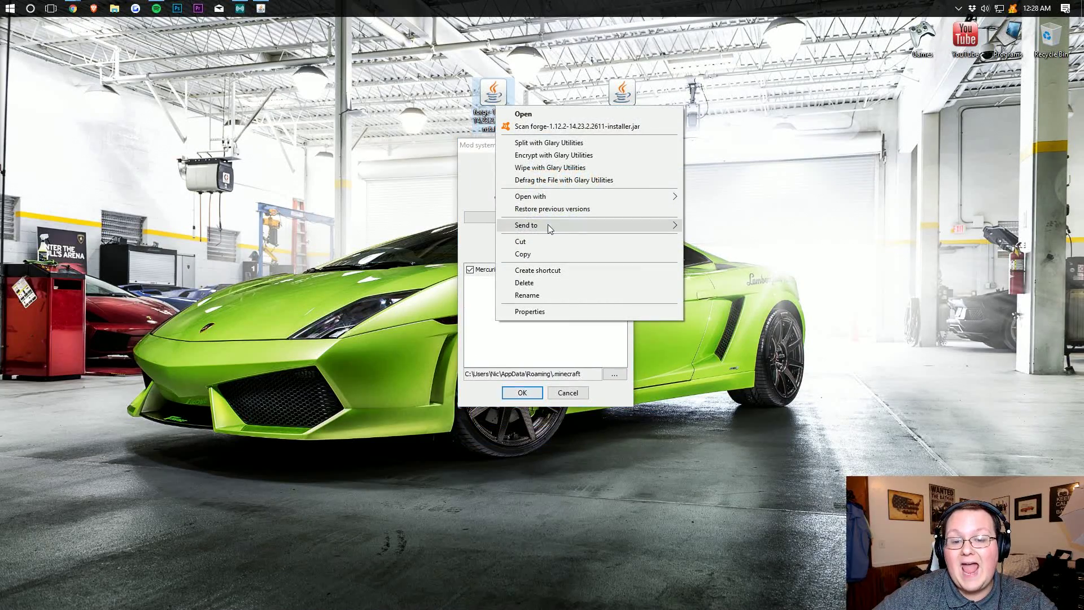
pyautogui.moveTo(666, 196)
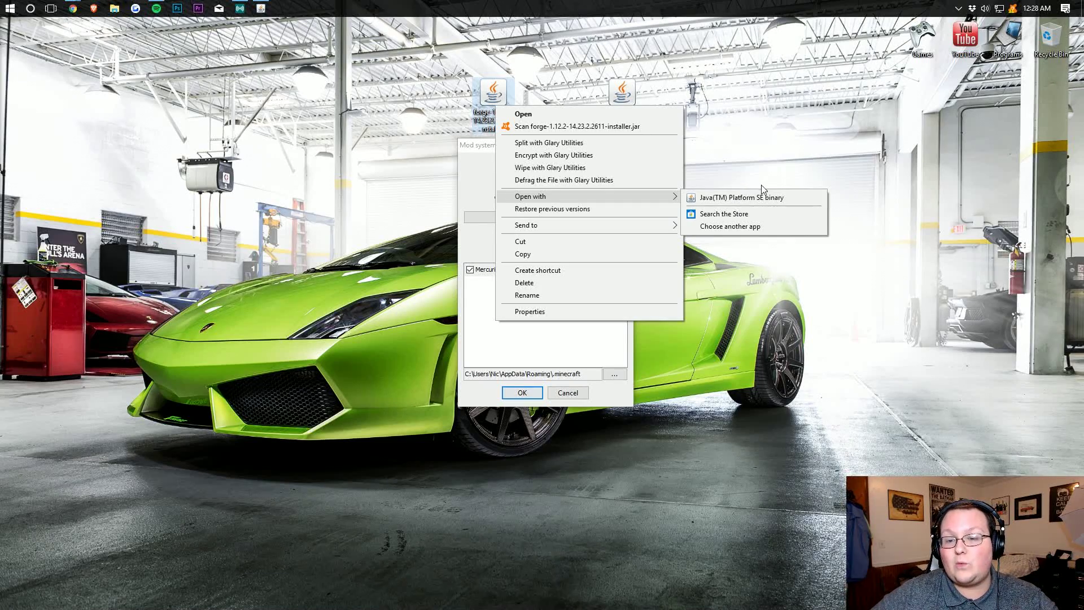
pyautogui.click(460, 155)
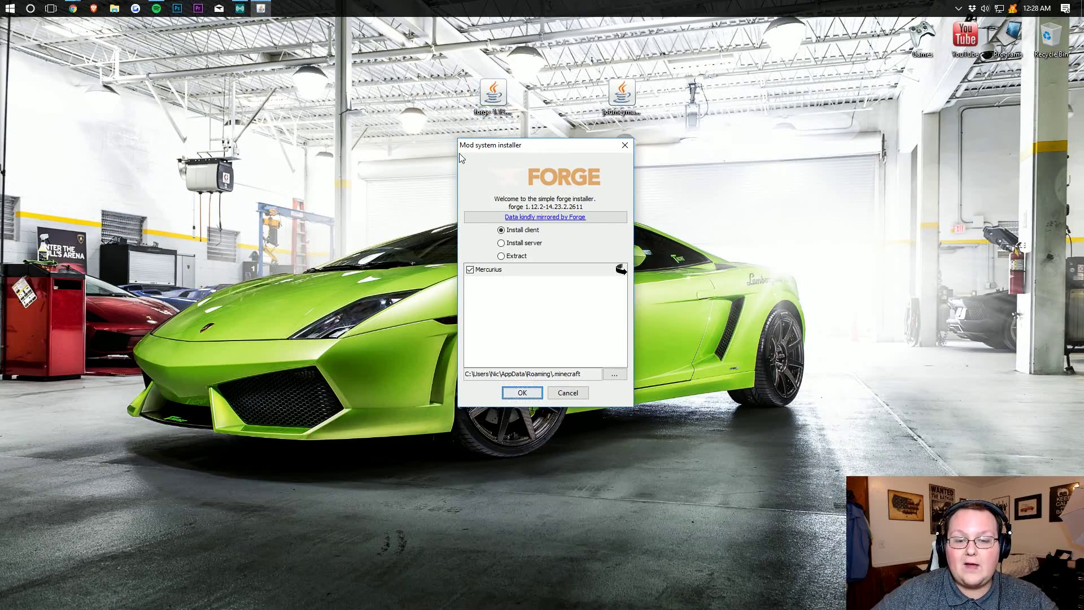
# - Run the Forge installation with the Install client option and dismiss the completion dialog
pyautogui.click(518, 231)
pyautogui.click(522, 392)
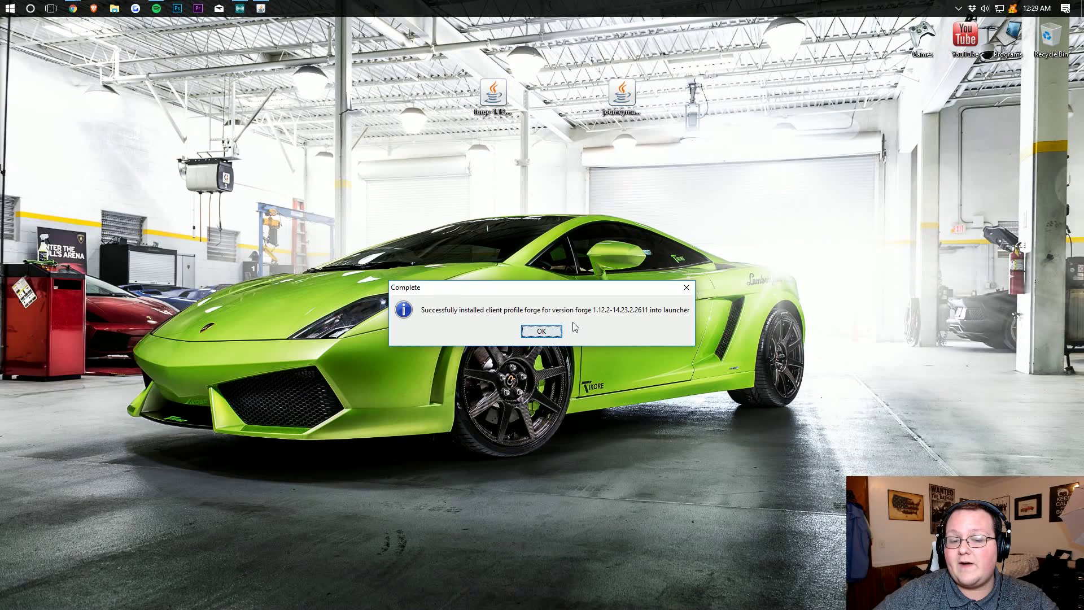
pyautogui.click(543, 332)
# - Move the Forge installer file away from the JourneyMap file on the desktop
pyautogui.moveTo(493, 90); pyautogui.dragTo(836, 93)
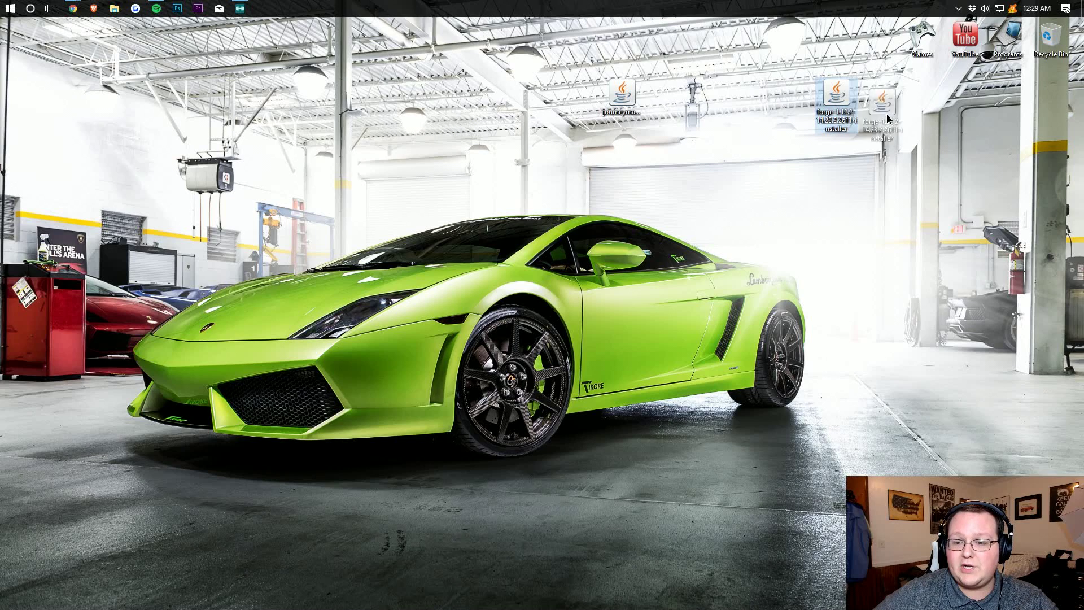
pyautogui.click(673, 238)
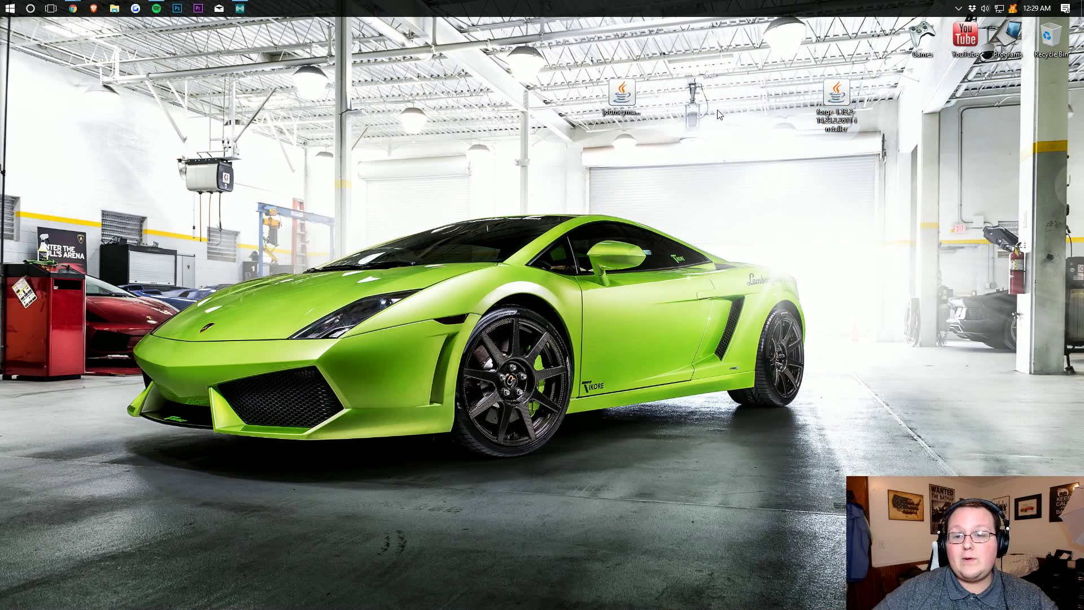
pyautogui.click(622, 95)
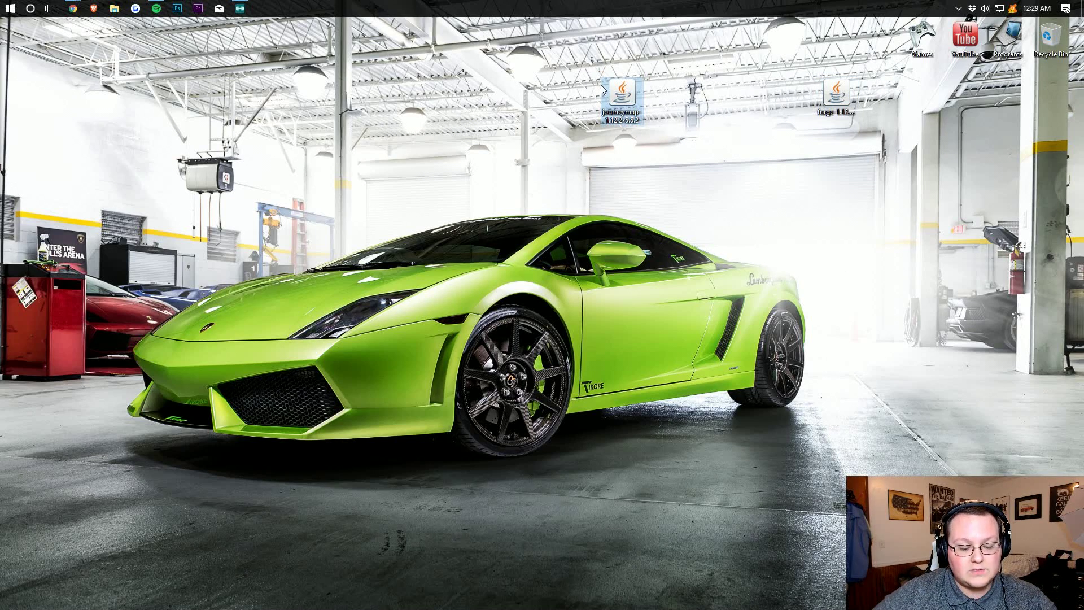
# - Open the %appdata% location through the Run dialog and go into the .minecraft folder
pyautogui.press('super+r')
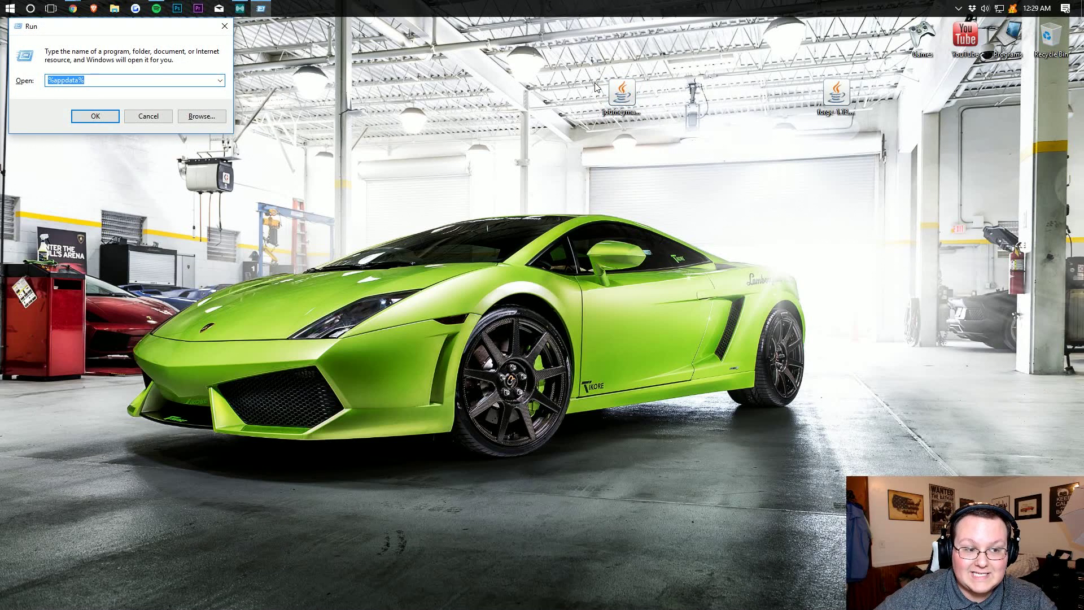
pyautogui.write('%ap')
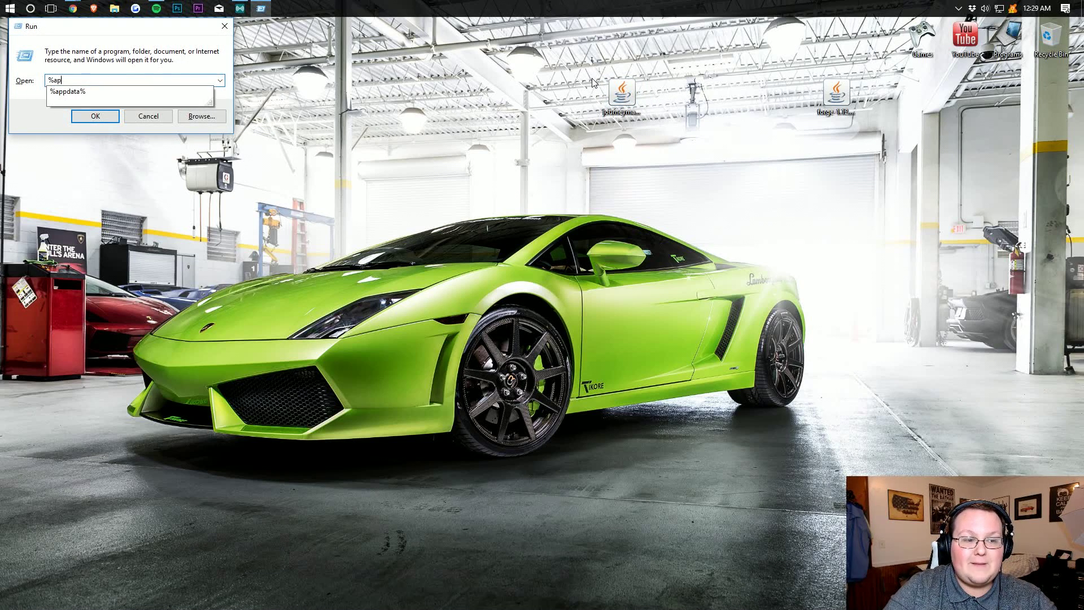
pyautogui.write('pdata%')
pyautogui.press('Return')
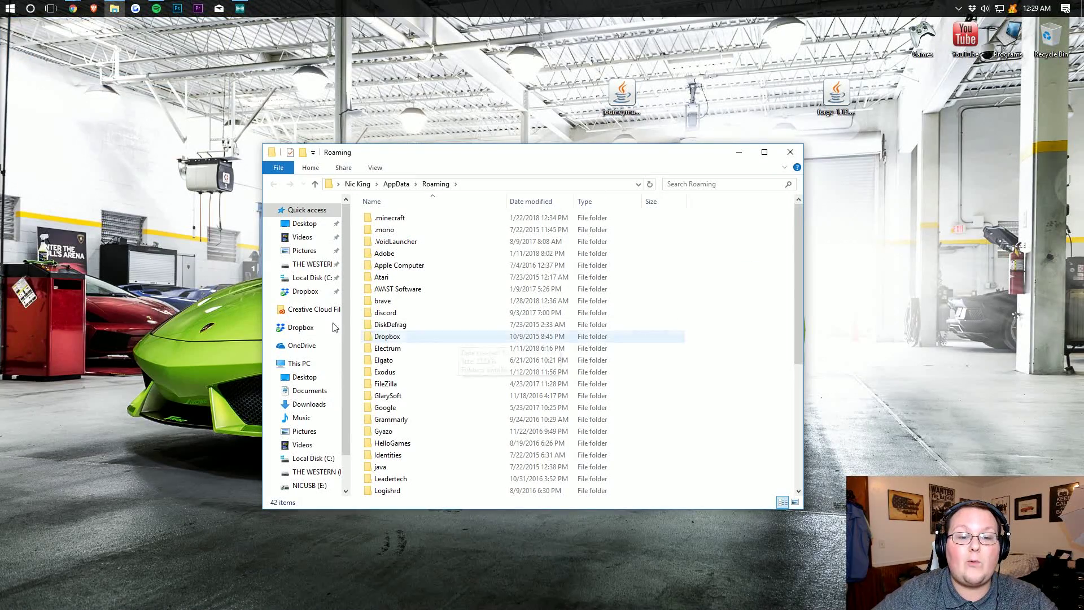
pyautogui.doubleClick(409, 218)
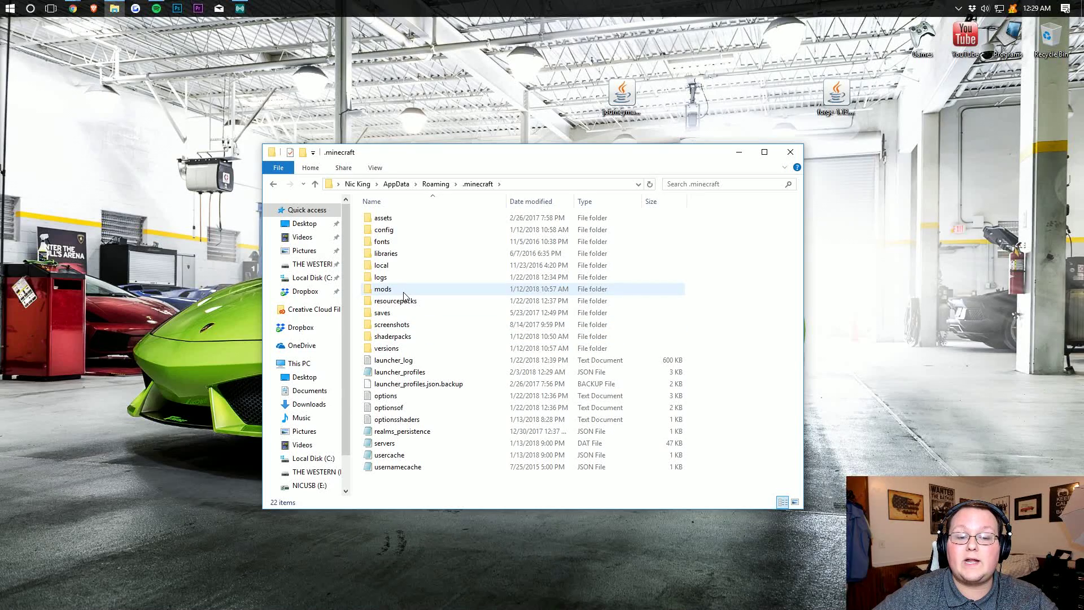
# - Delete the existing mods folder from .minecraft and create a new folder named mods in its place
pyautogui.moveTo(404, 295); pyautogui.dragTo(1049, 45)
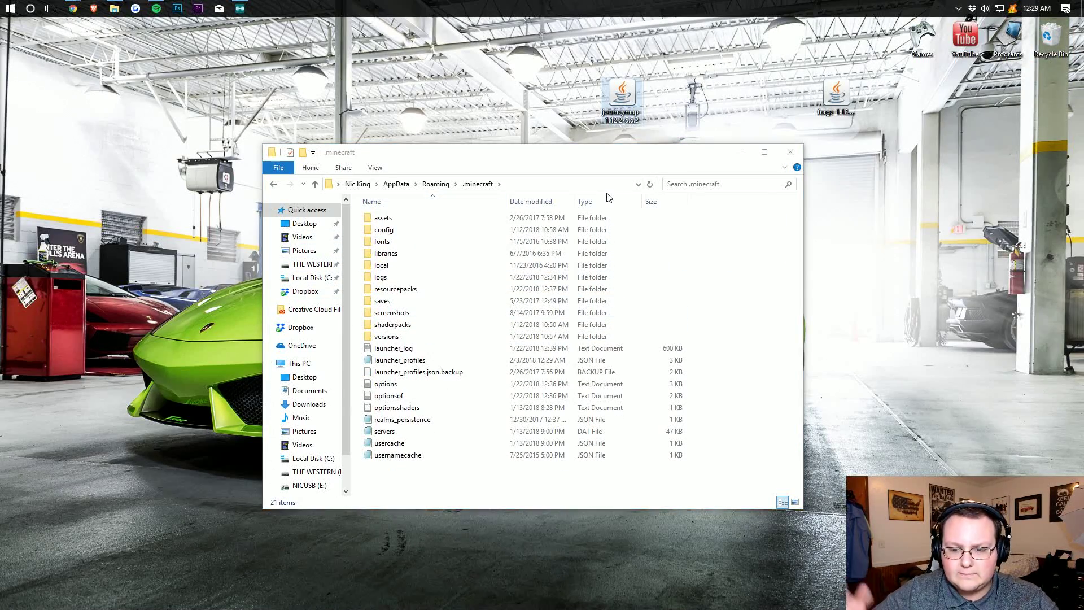
pyautogui.rightClick(763, 239)
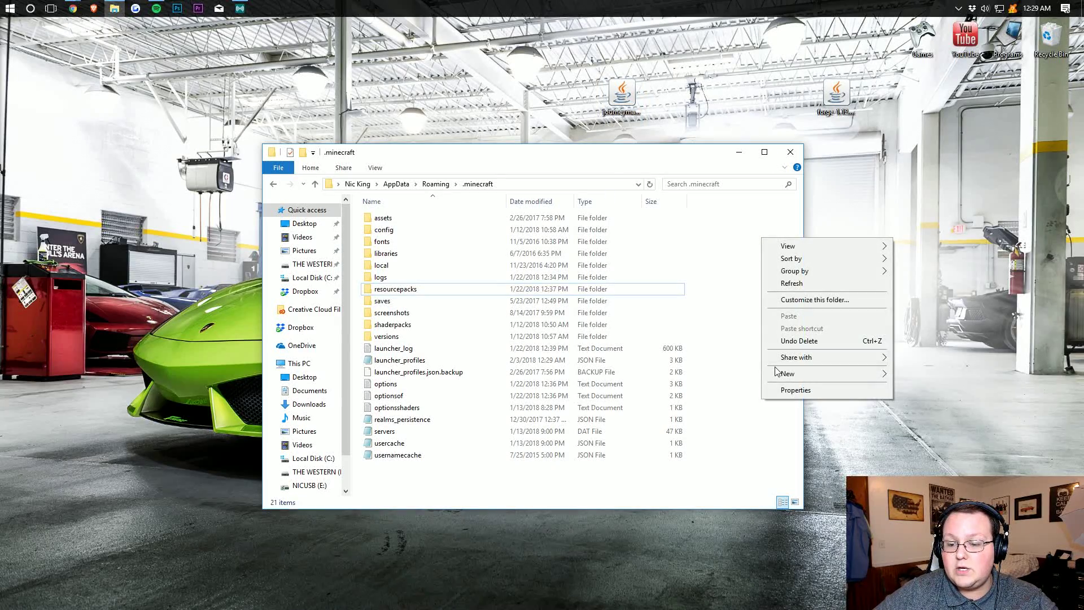
pyautogui.moveTo(790, 374)
pyautogui.click(916, 374)
pyautogui.write('mods')
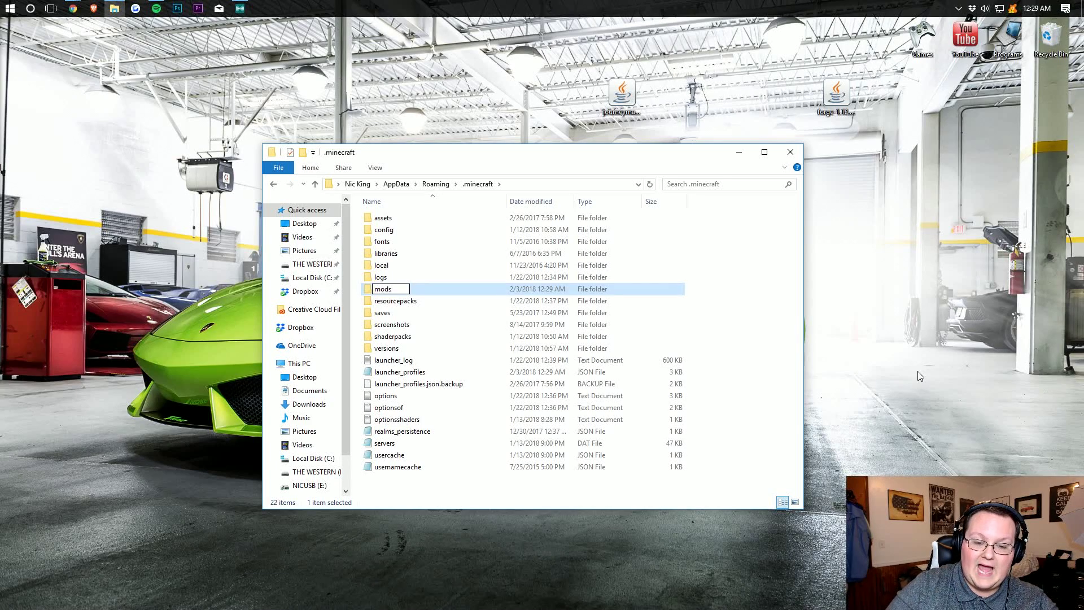
pyautogui.press('Return')
# - Paste the copied journeymap-1.12.2-5.5.2 file into the new mods folder and close the folder window
pyautogui.doubleClick(390, 288)
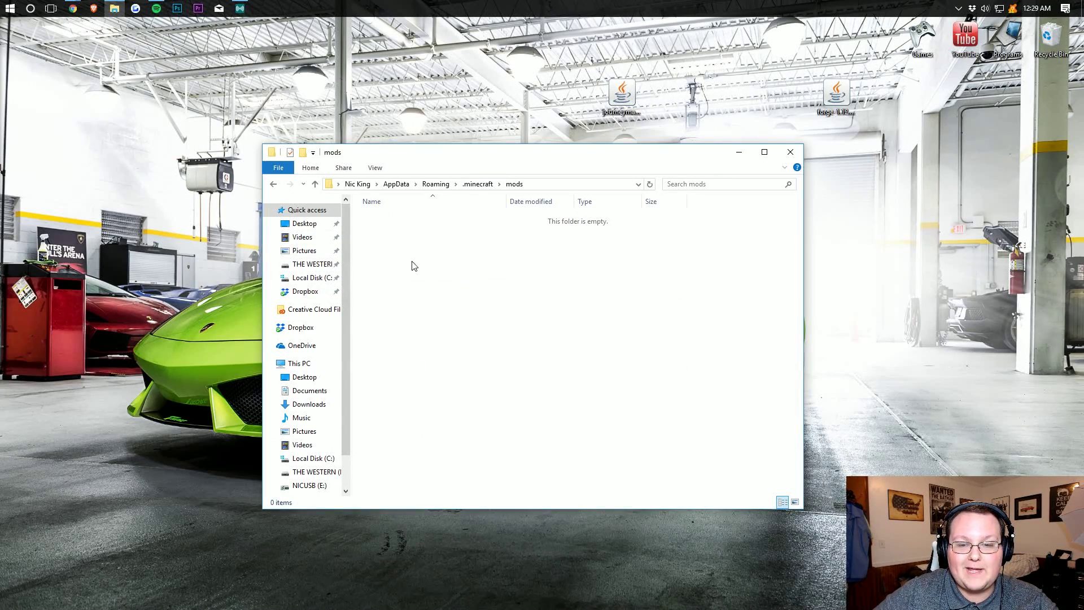
pyautogui.hotkey('ctrl', 'v')
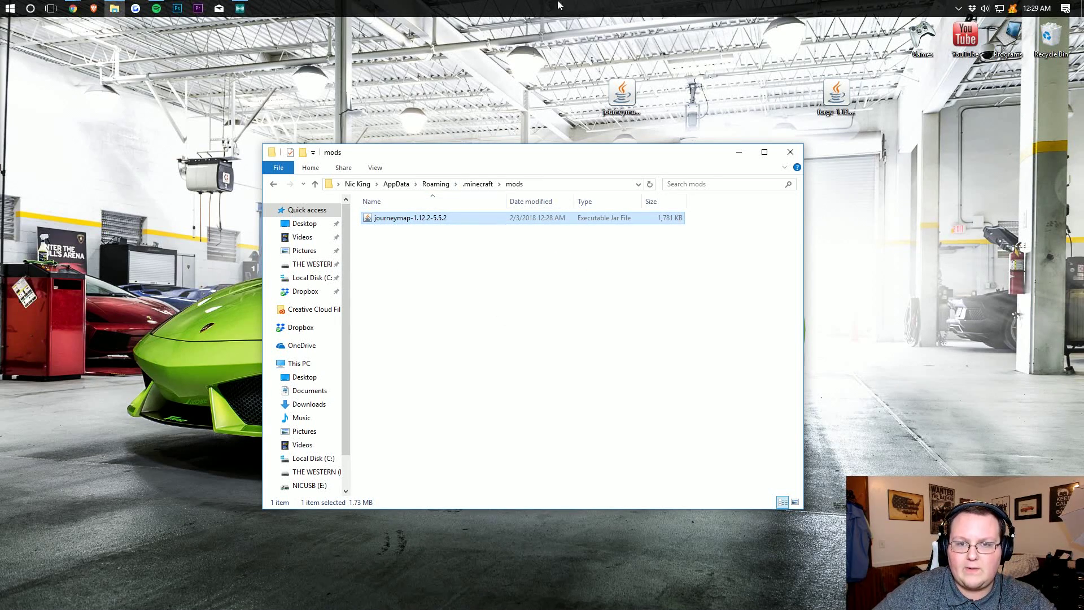
pyautogui.click(790, 152)
# - Start the Minecraft Launcher from the Games folder on the desktop and select the forge profile for playing
pyautogui.doubleClick(922, 38)
pyautogui.doubleClick(421, 372)
pyautogui.click(791, 152)
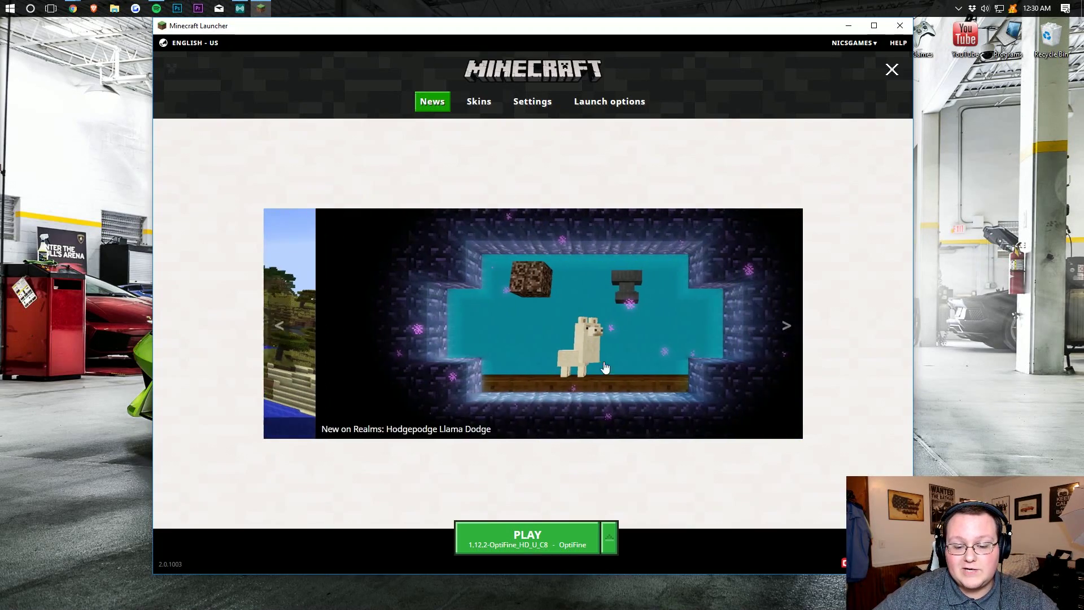
pyautogui.click(610, 541)
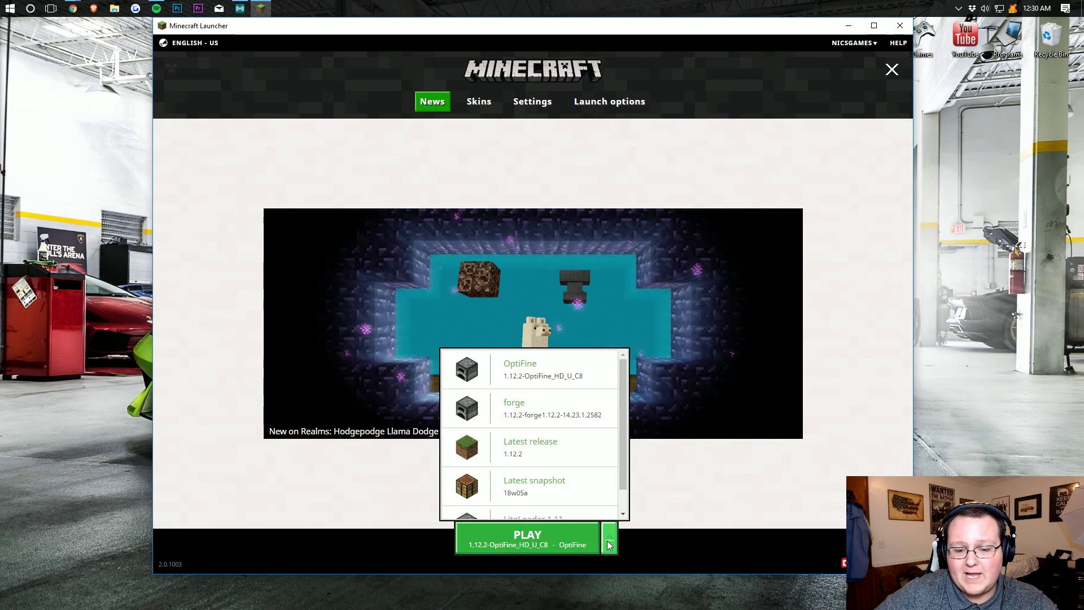
pyautogui.click(512, 405)
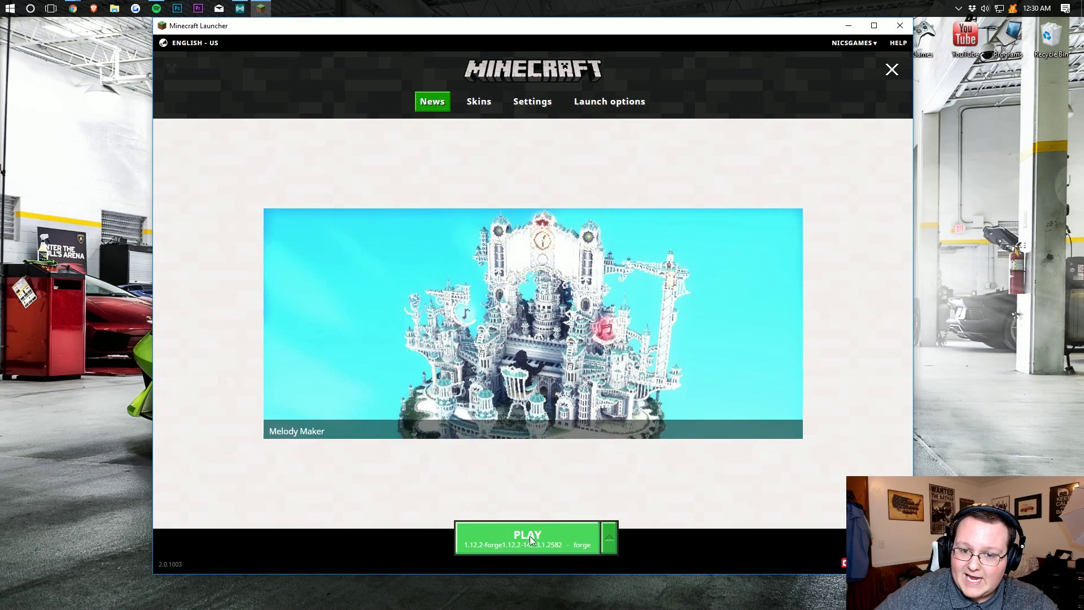
# - Set the forge launch profile's version to release 1.12.2-forge1.12.2-14.23.1.2587 and save it
pyautogui.click(616, 102)
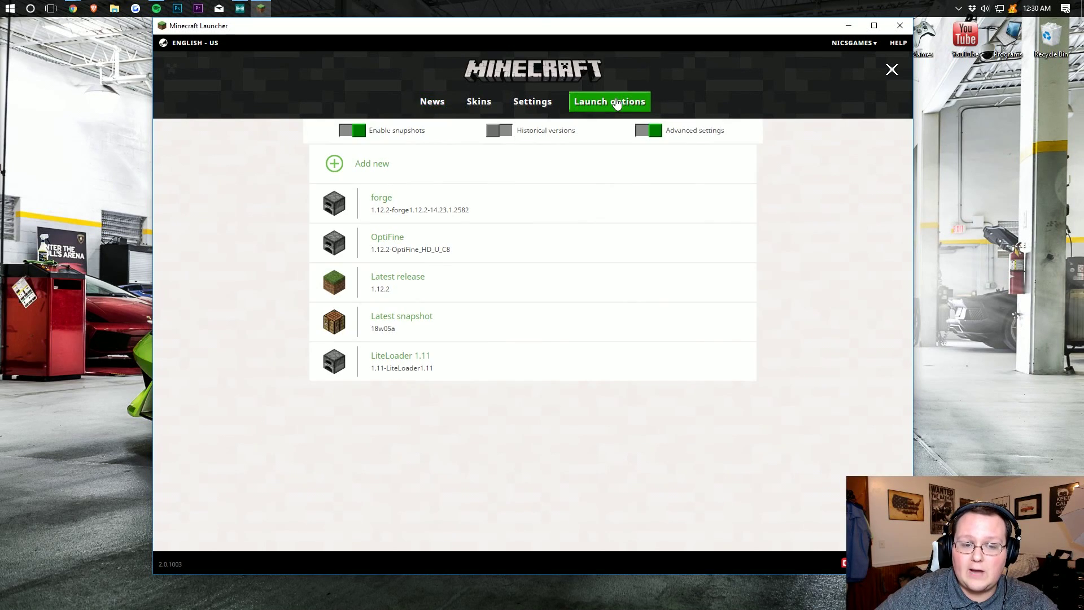
pyautogui.click(421, 204)
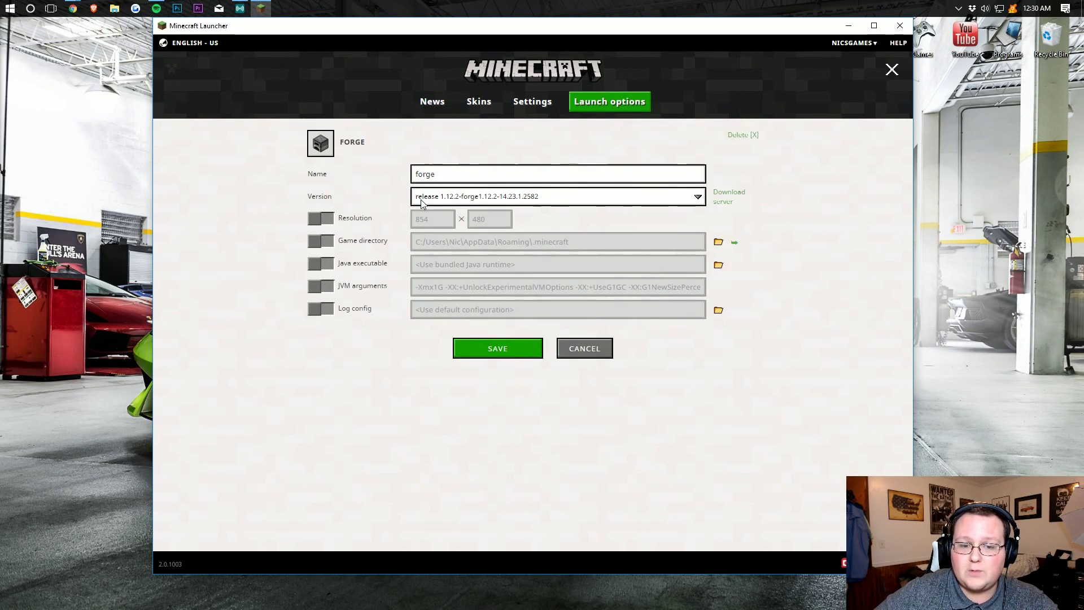
pyautogui.click(479, 207)
pyautogui.scroll(15, 489, 311)
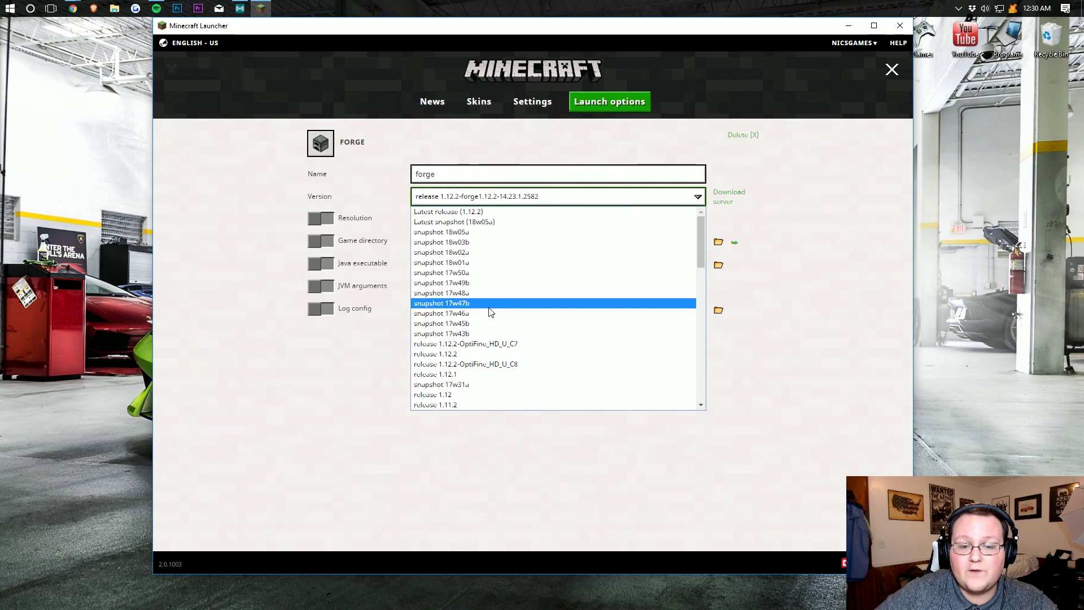
pyautogui.scroll(-15, 489, 308)
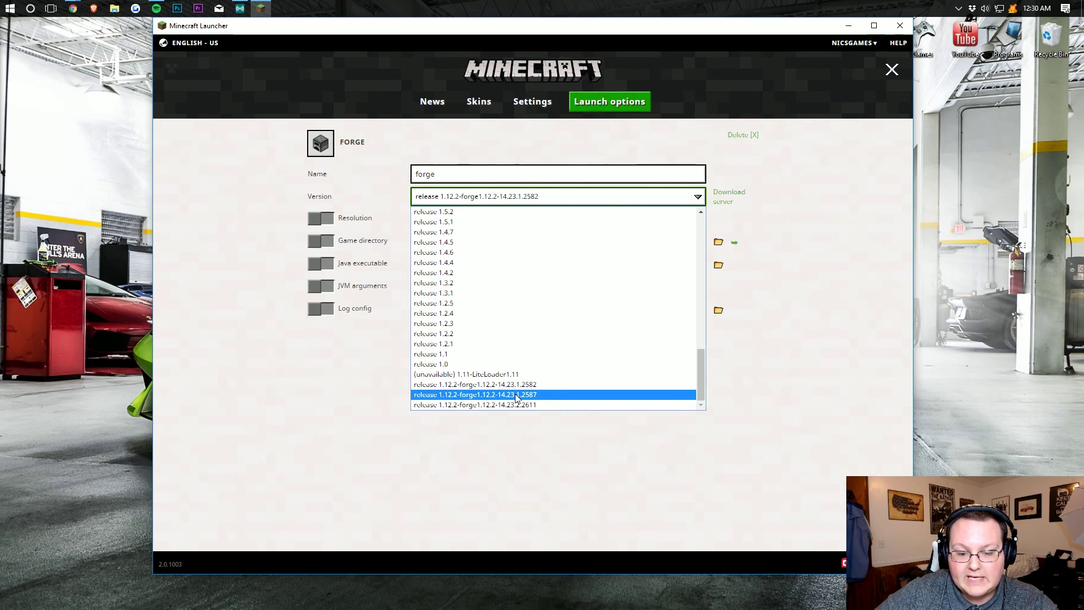
pyautogui.click(535, 395)
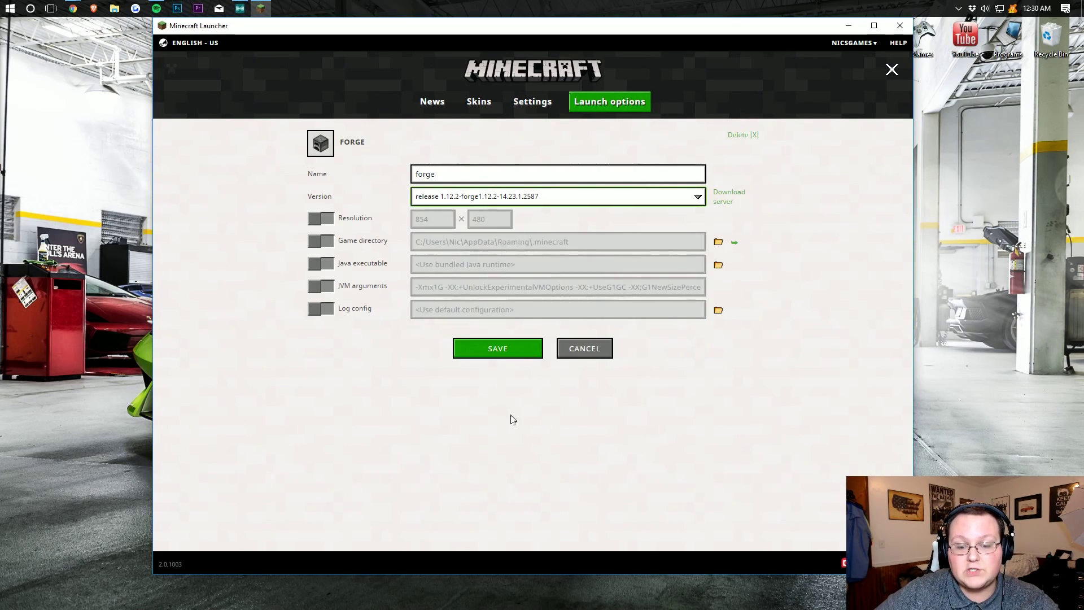
pyautogui.click(506, 348)
# - Launch Minecraft with the forge profile and maximize the game window
pyautogui.click(425, 103)
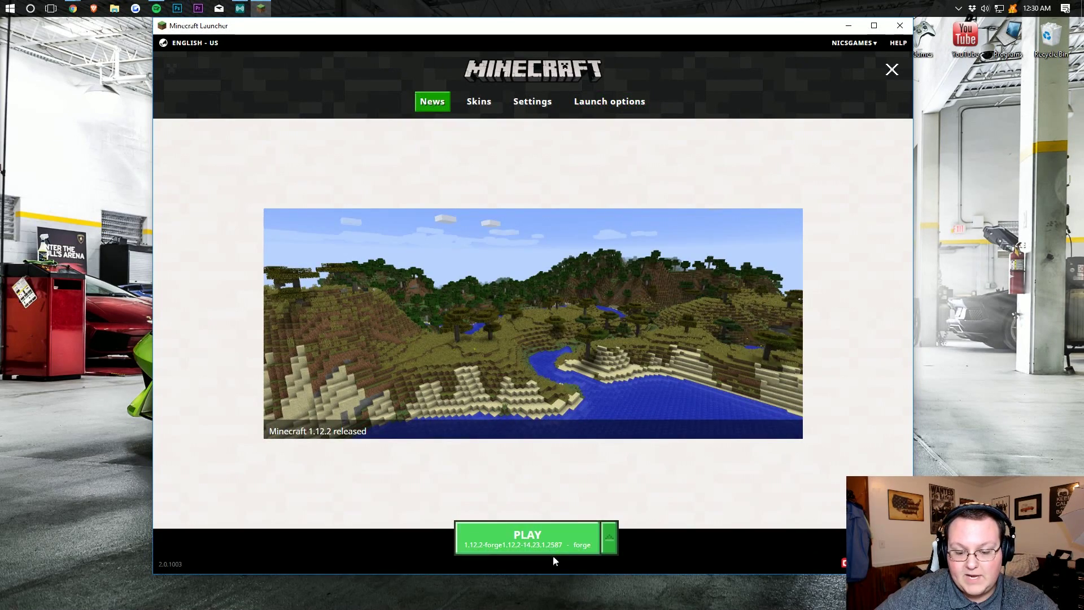
pyautogui.click(554, 550)
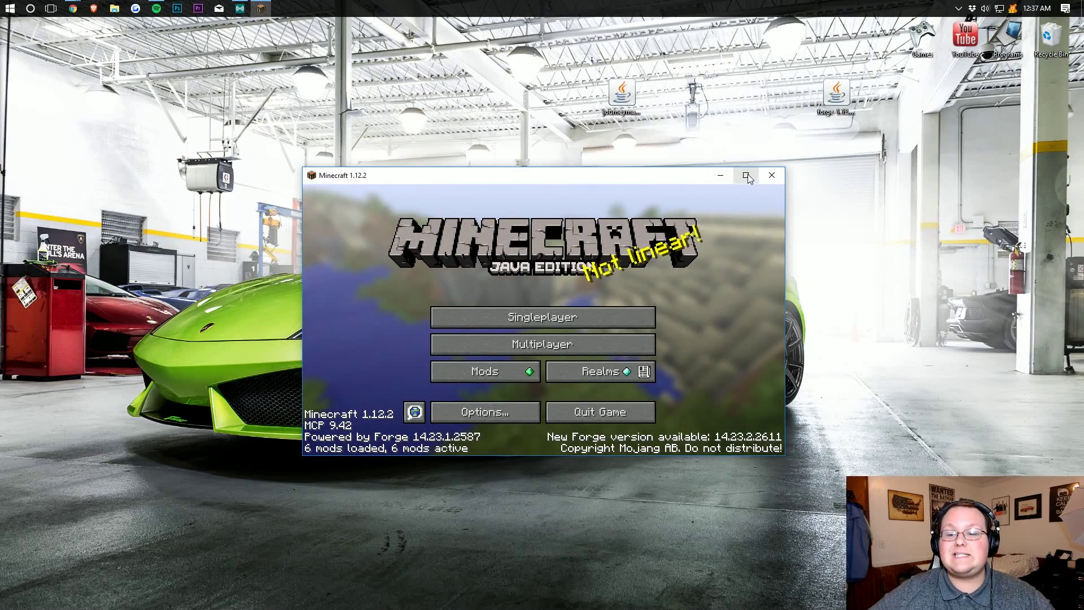
pyautogui.click(745, 176)
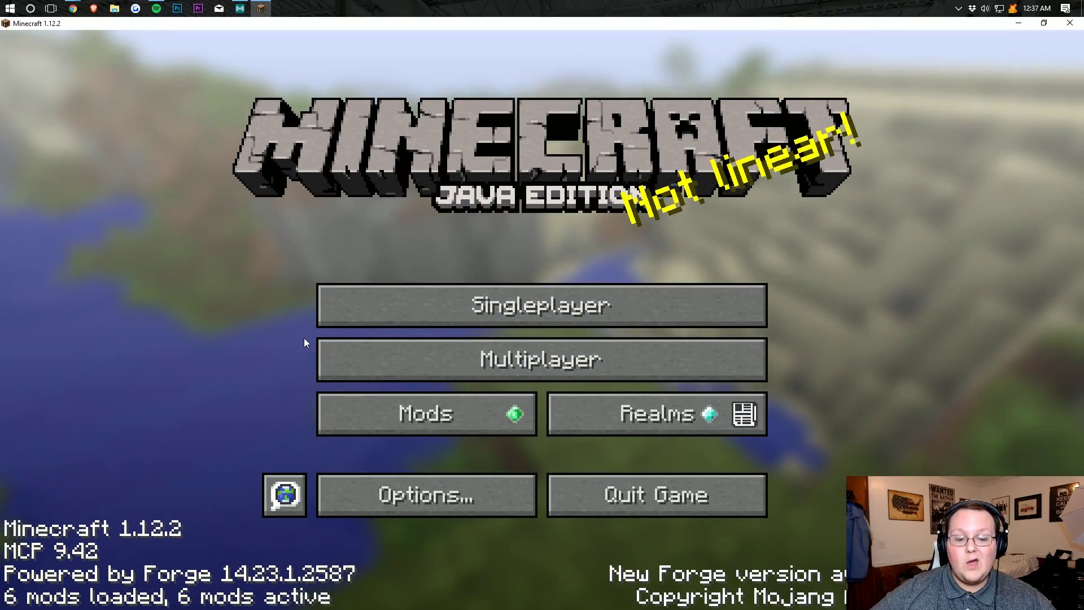
# - View the details of JourneyMap in the game's mod list
pyautogui.click(339, 411)
pyautogui.scroll(-4, 218, 225)
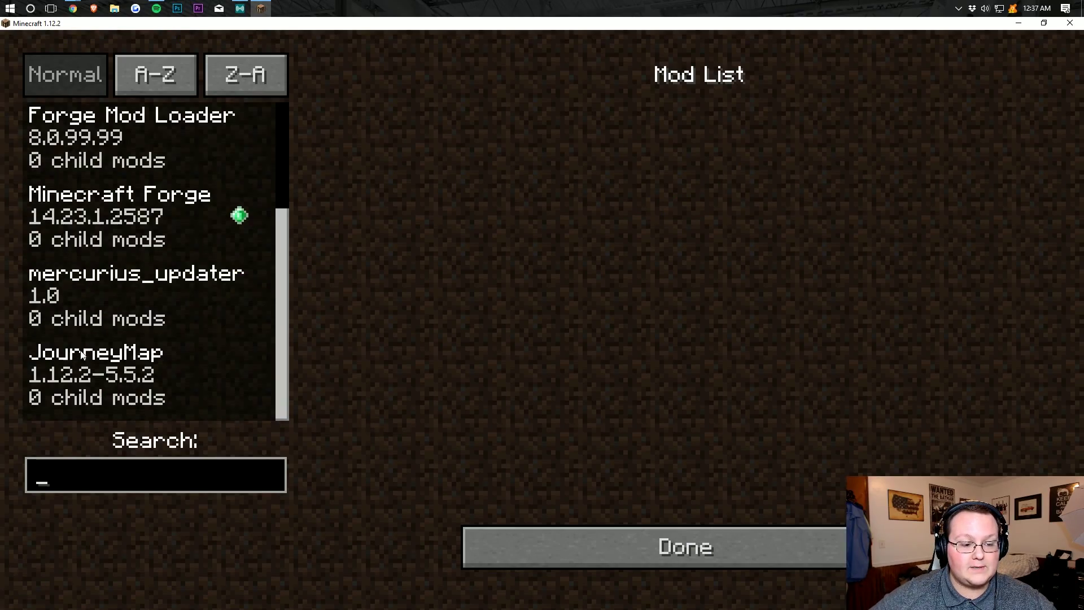
pyautogui.click(92, 353)
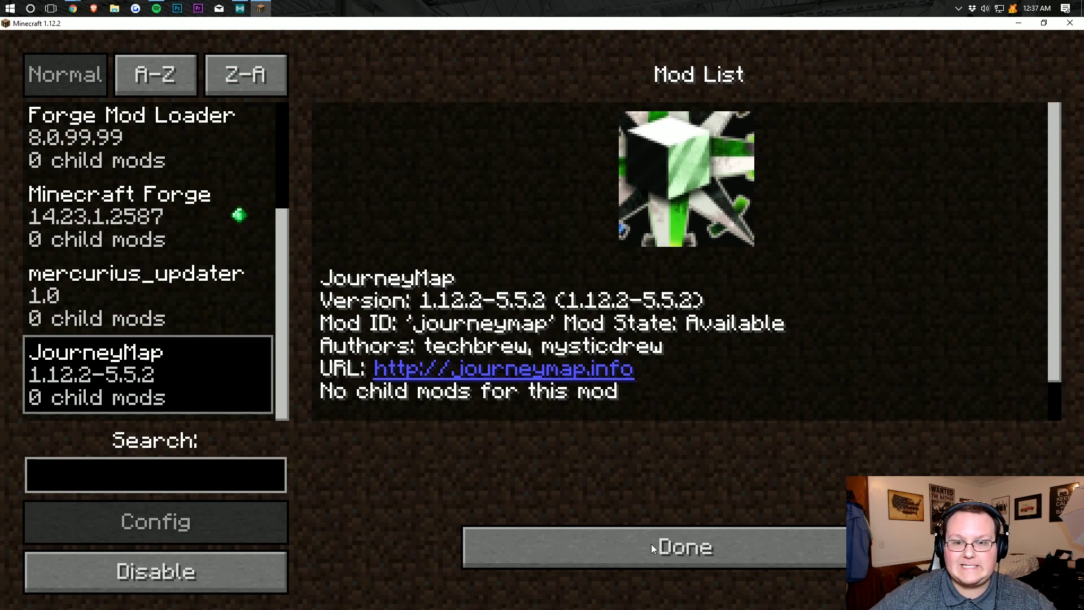
# - Leave the mod list and load the first world in the singleplayer list
pyautogui.click(683, 560)
pyautogui.click(474, 304)
pyautogui.doubleClick(403, 134)
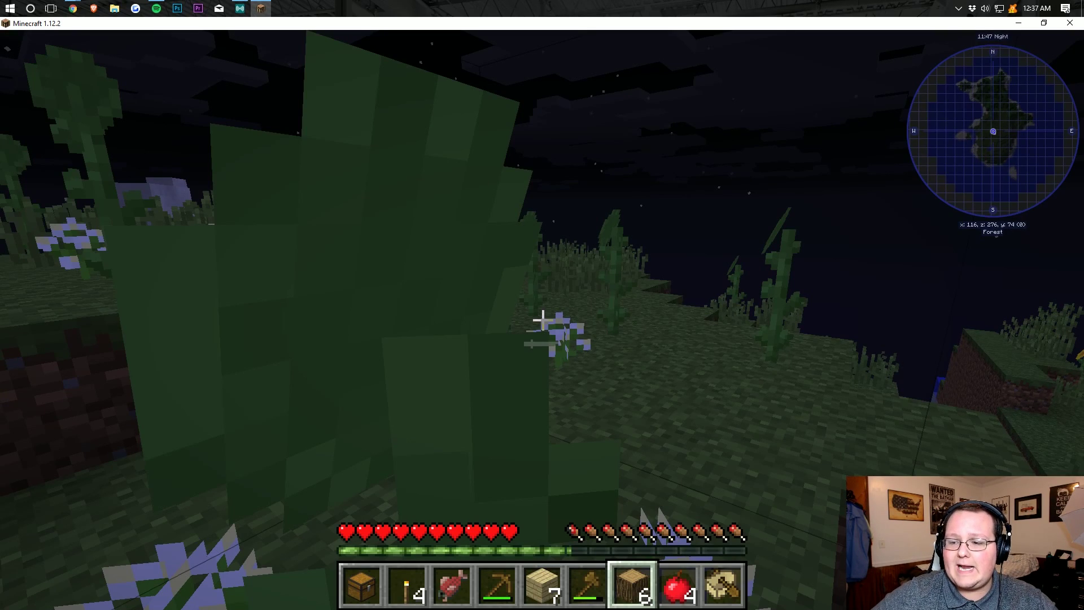
pyautogui.press('e')
pyautogui.press('e')
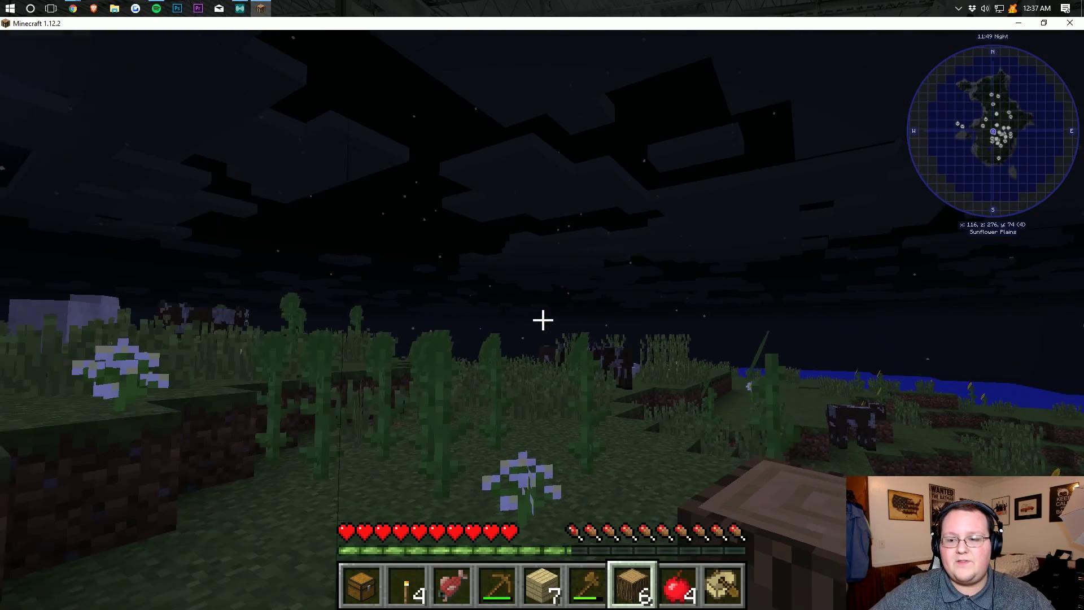
pyautogui.press('e')
pyautogui.press('e')
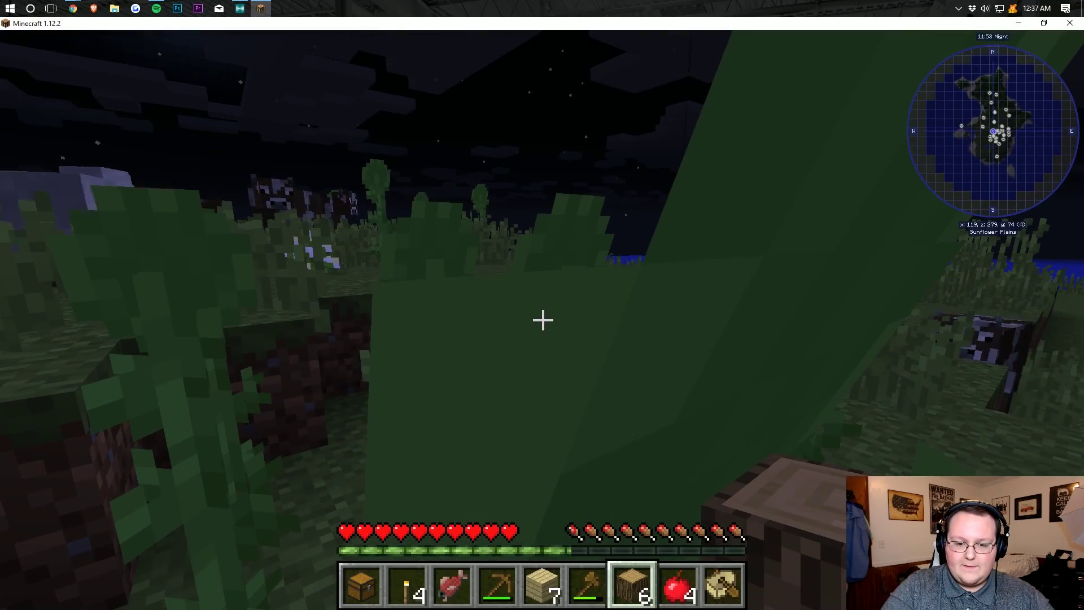
# - Look through the JourneyMap Fullscreen Map key bindings in the game's control settings, and return to the world
pyautogui.press('Escape')
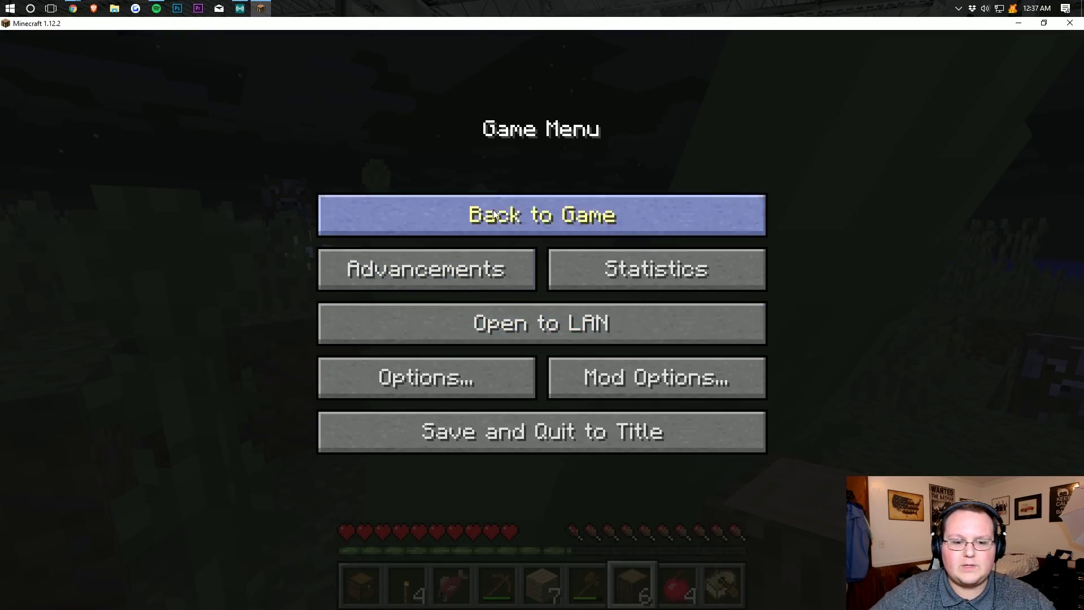
pyautogui.click(486, 373)
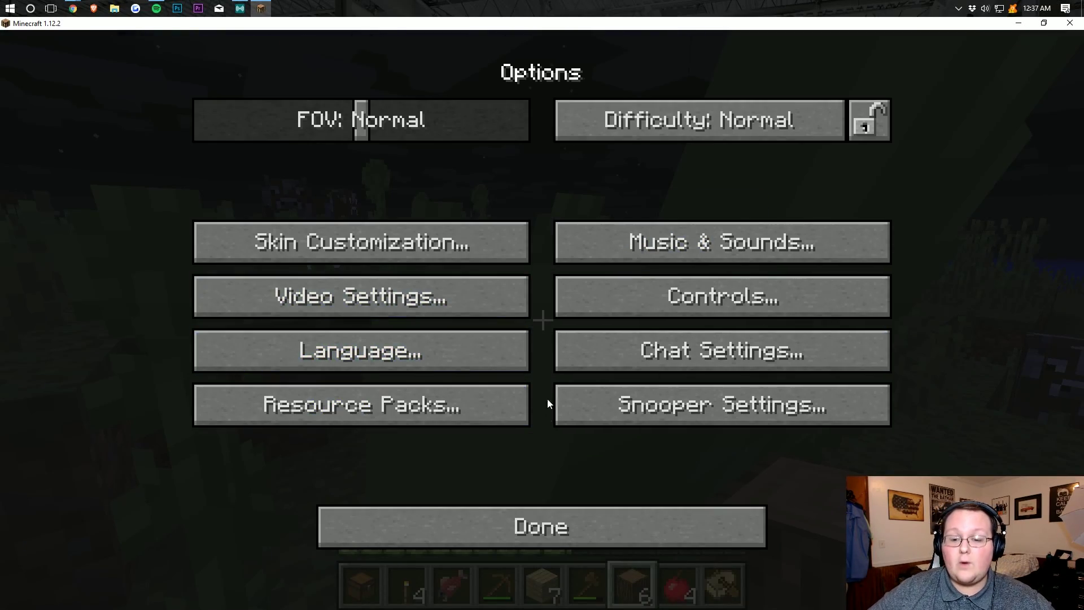
pyautogui.click(646, 298)
pyautogui.scroll(-2, 1028, 272)
pyautogui.moveTo(963, 240); pyautogui.dragTo(960, 516)
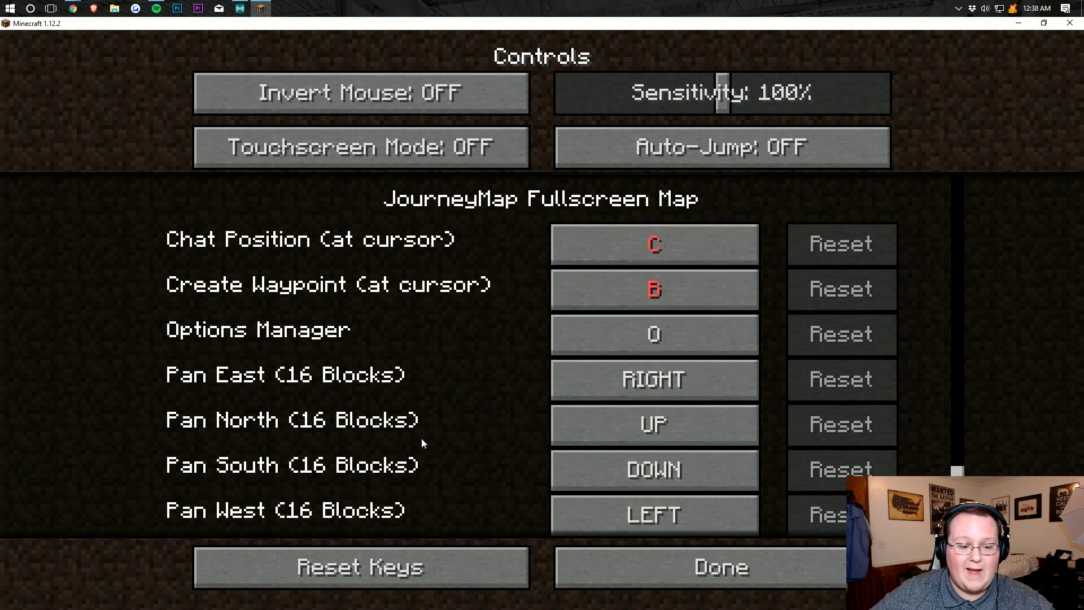
pyautogui.press('Escape')
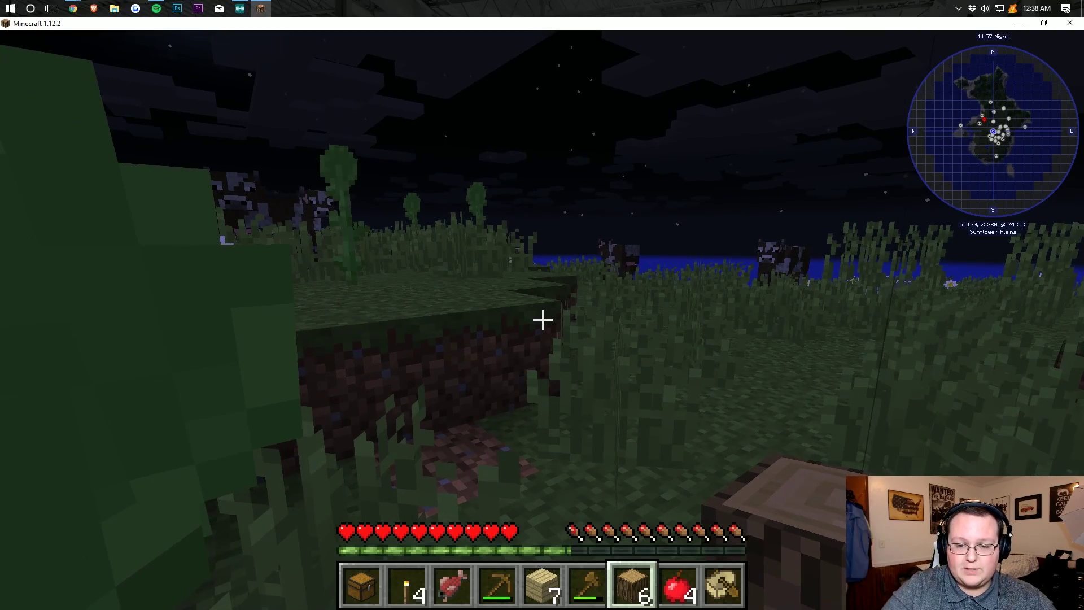
pyautogui.press('e')
pyautogui.press('e')
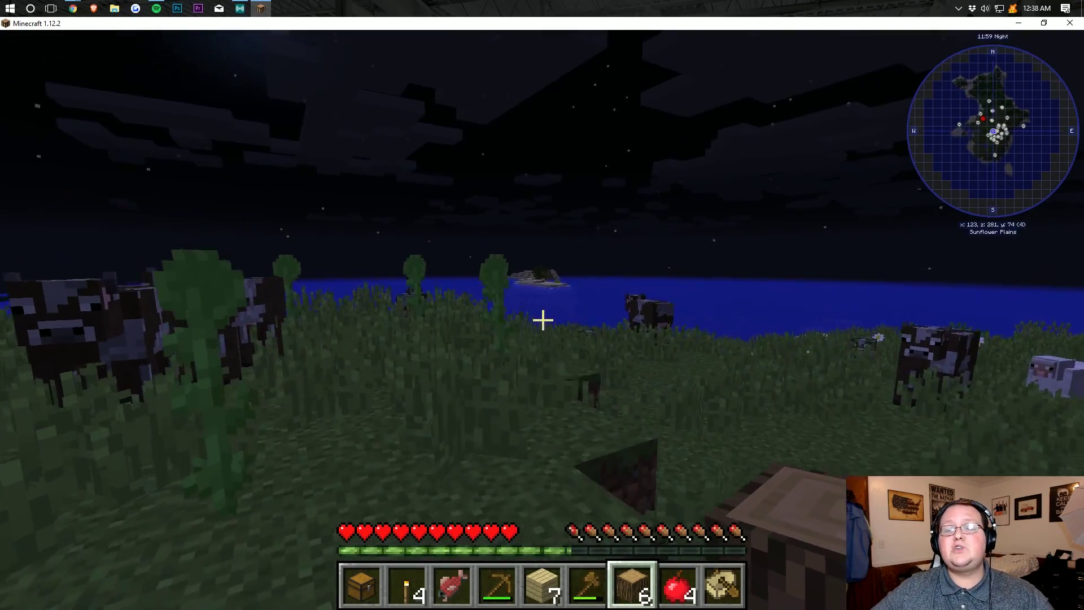
pyautogui.press('w')
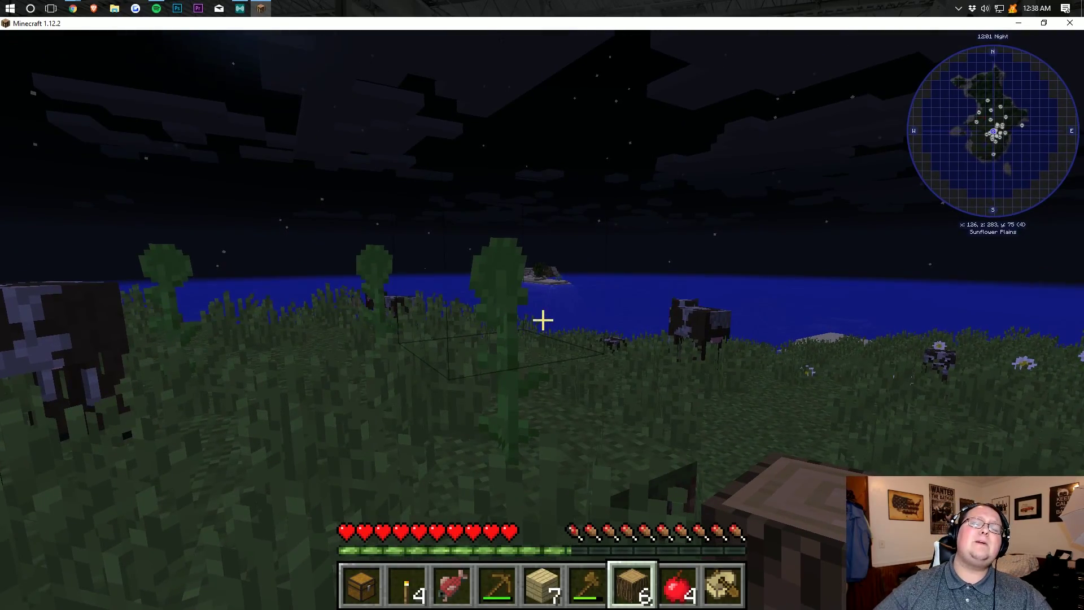